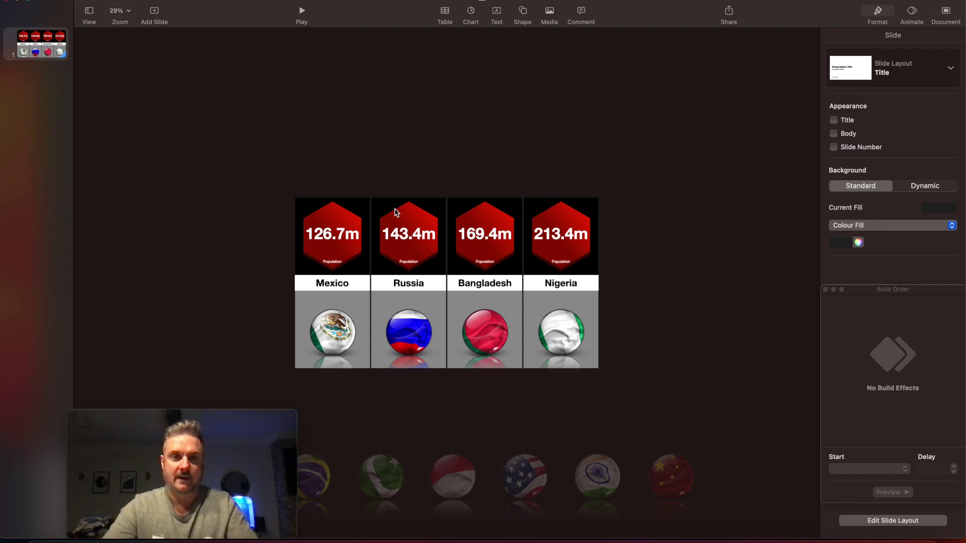
# Add a text box below the Bangladesh label reading "This video shows the 10 most populated countries. Enjoy".
pyautogui.click(496, 13)
pyautogui.moveTo(445, 285); pyautogui.dragTo(519, 298)
pyautogui.moveTo(453, 298); pyautogui.dragTo(450, 299)
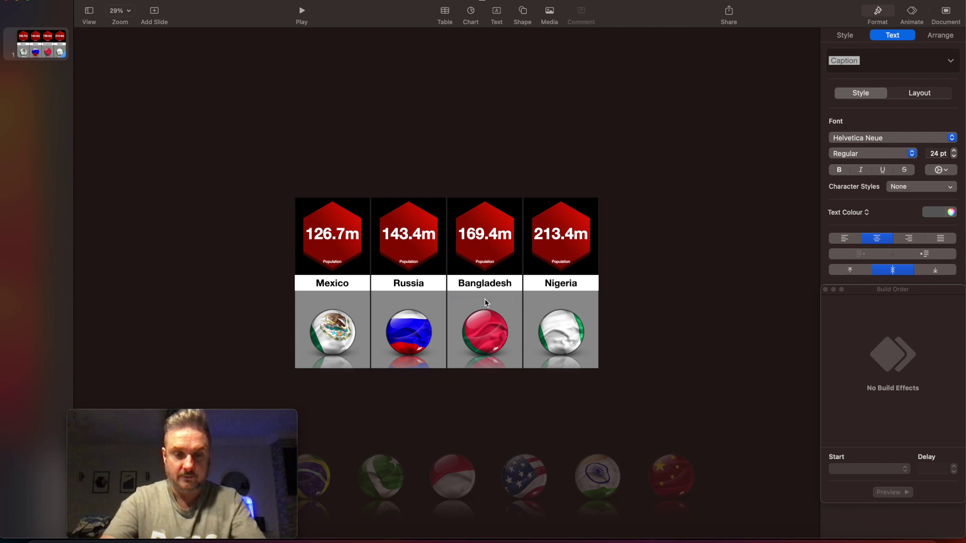
pyautogui.click(939, 35)
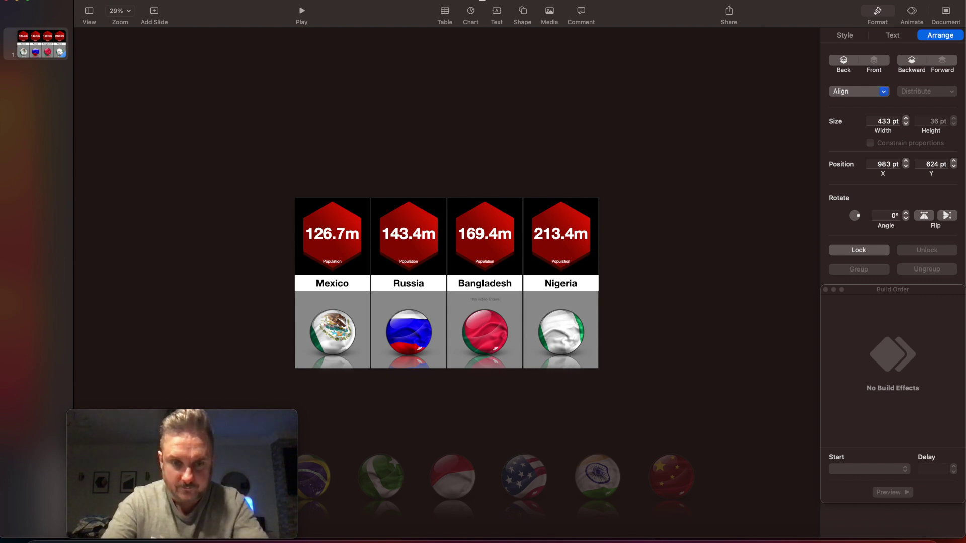
pyautogui.write('the 10 most popu')
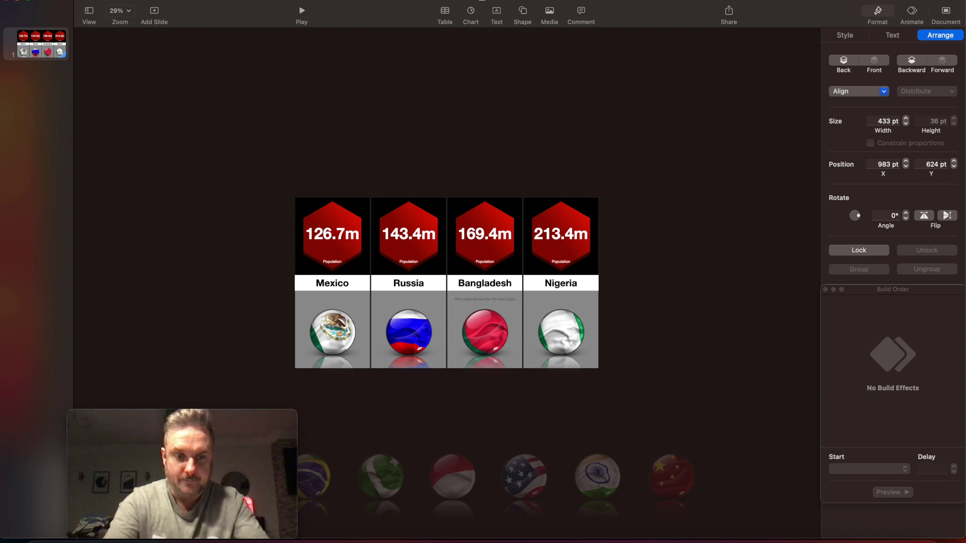
pyautogui.write('ous')
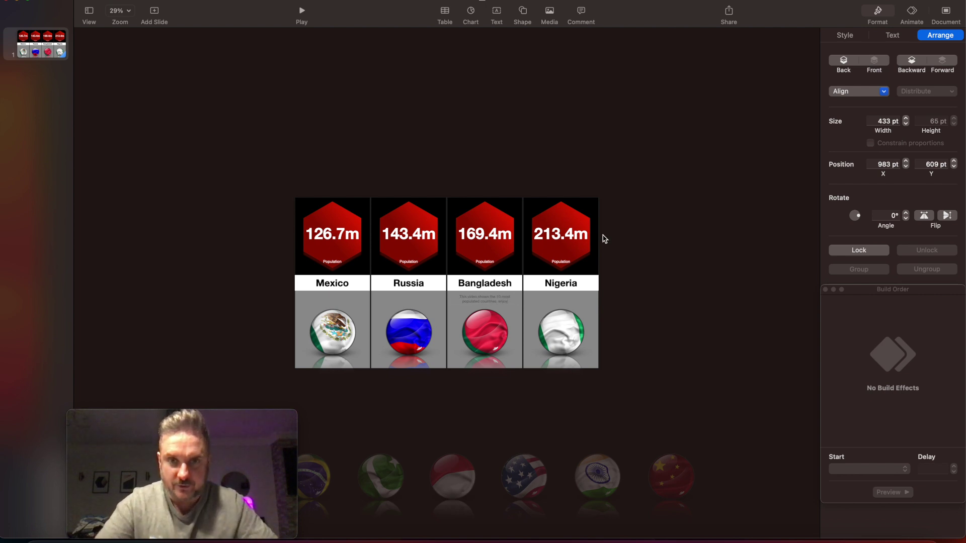
pyautogui.click(644, 215)
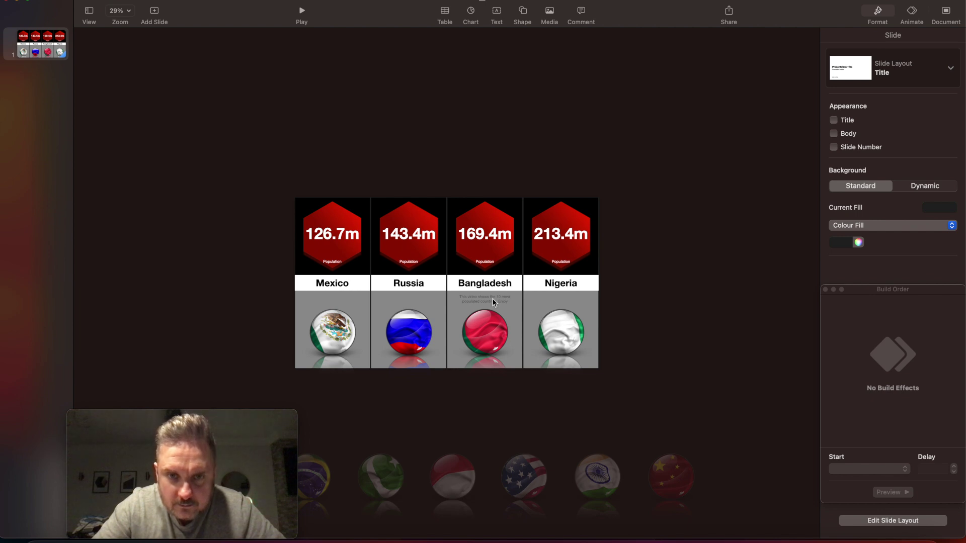
# Set the font size of the whole caption text below the Bangladesh label to 31 pt.
pyautogui.click(466, 297)
pyautogui.click(458, 297)
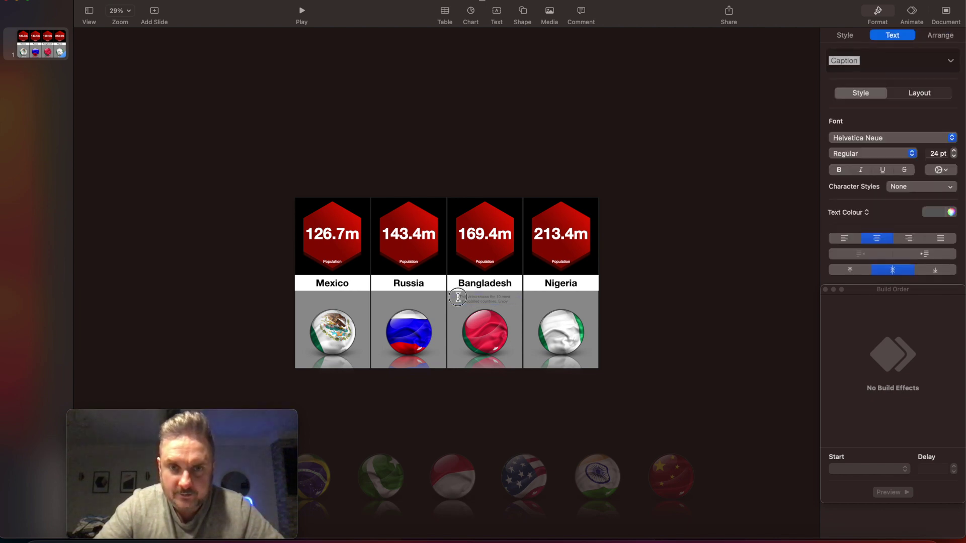
pyautogui.press('Escape')
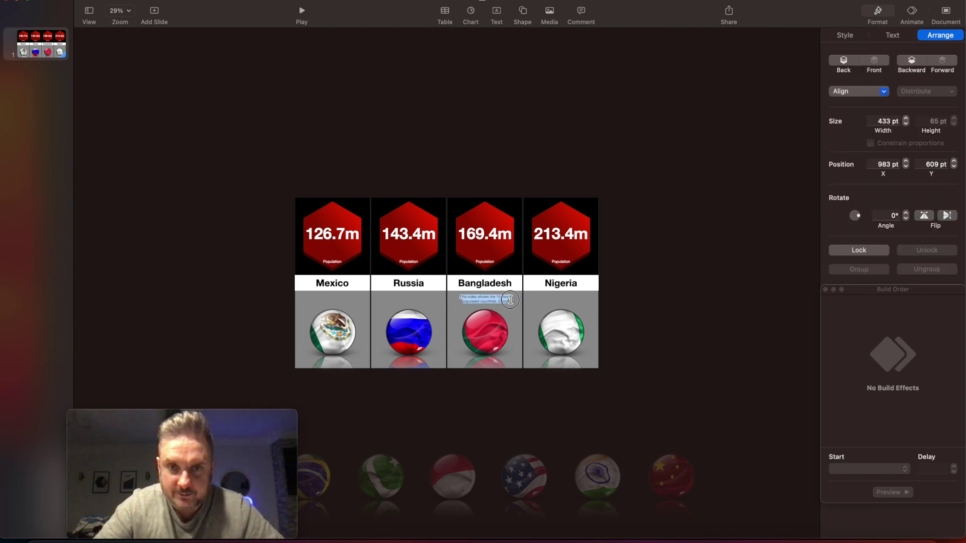
pyautogui.click(899, 39)
pyautogui.click(953, 150)
pyautogui.click(953, 150)
pyautogui.click(953, 150)
pyautogui.click(953, 150)
pyautogui.click(953, 151)
pyautogui.click(953, 151)
pyautogui.click(953, 150)
pyautogui.click(952, 151)
pyautogui.click(953, 156)
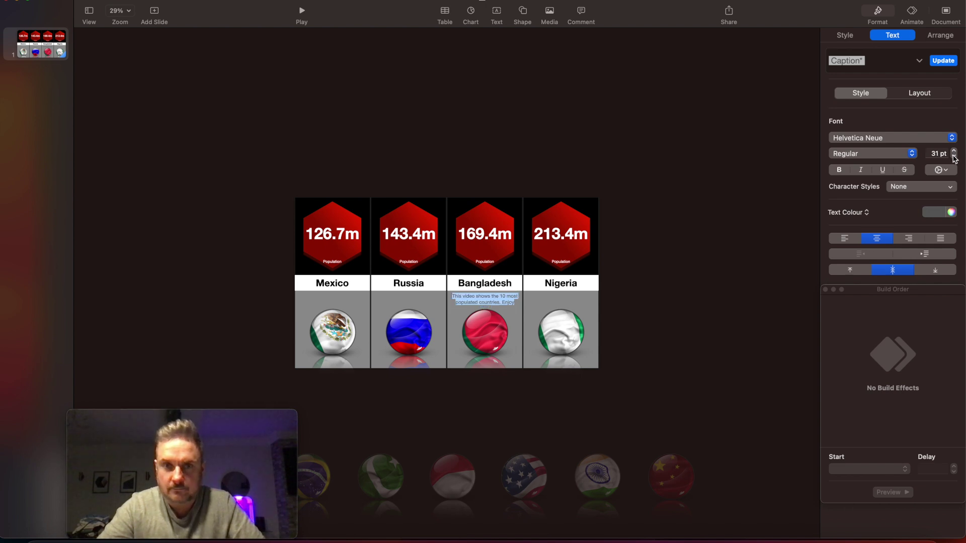
# Colour the caption text white and move its text box off the slide, above the Nigeria column.
pyautogui.click(950, 211)
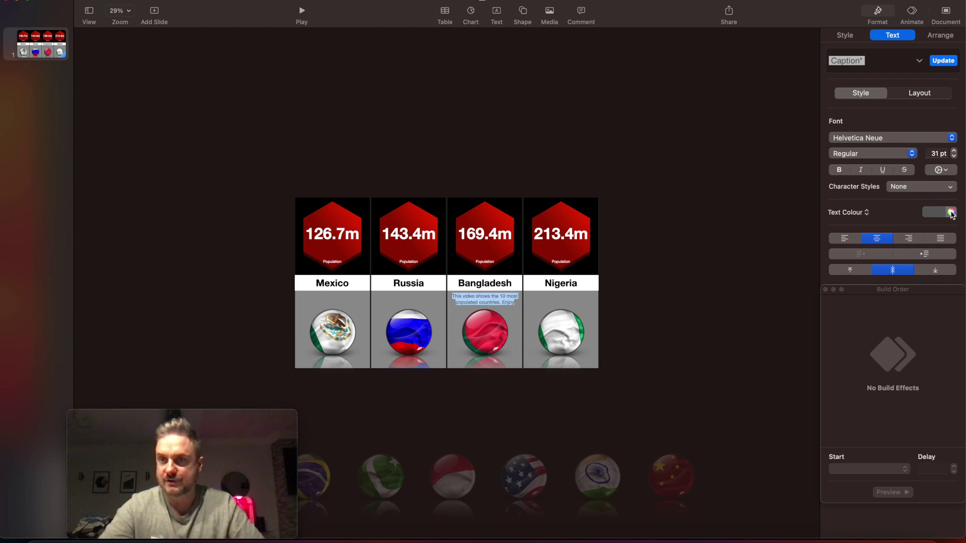
pyautogui.click(169, 387)
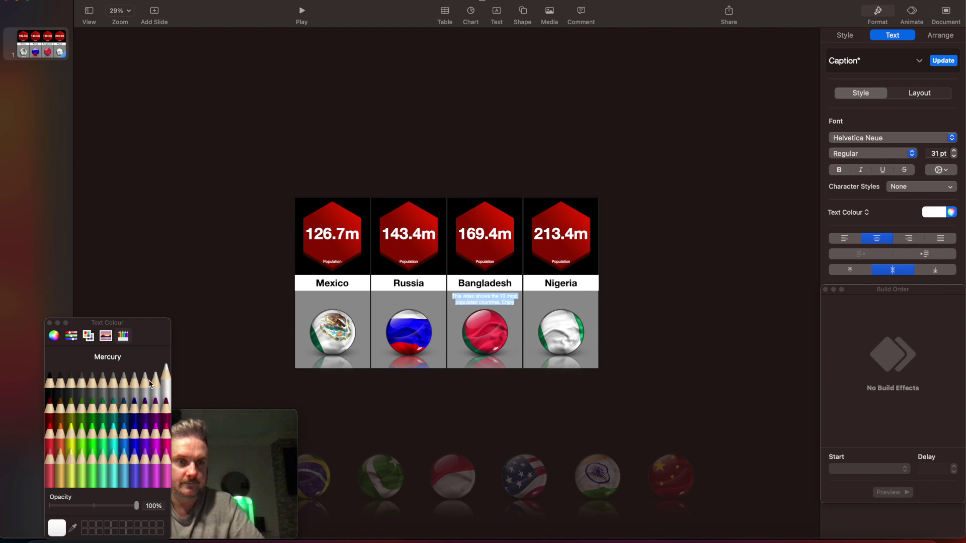
pyautogui.click(49, 322)
pyautogui.click(153, 180)
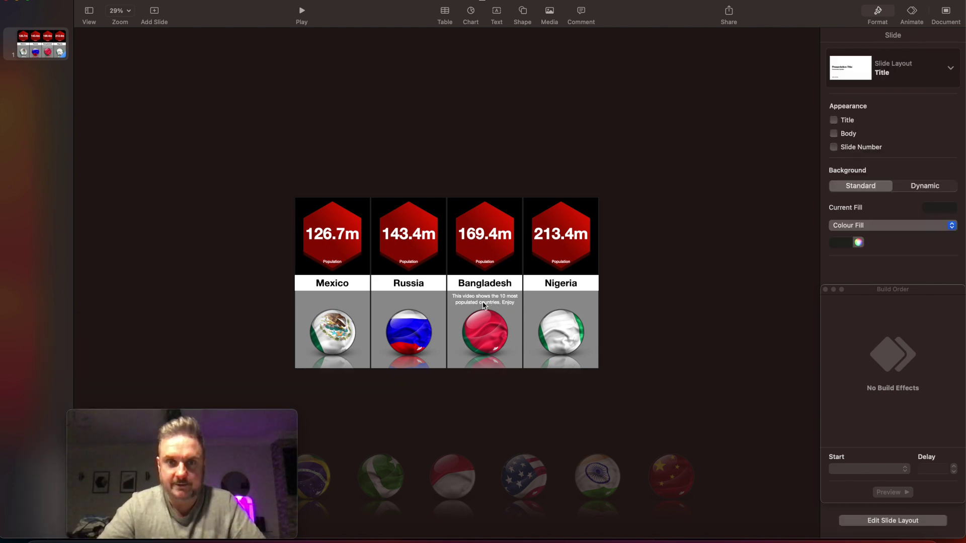
pyautogui.moveTo(483, 303); pyautogui.dragTo(556, 153)
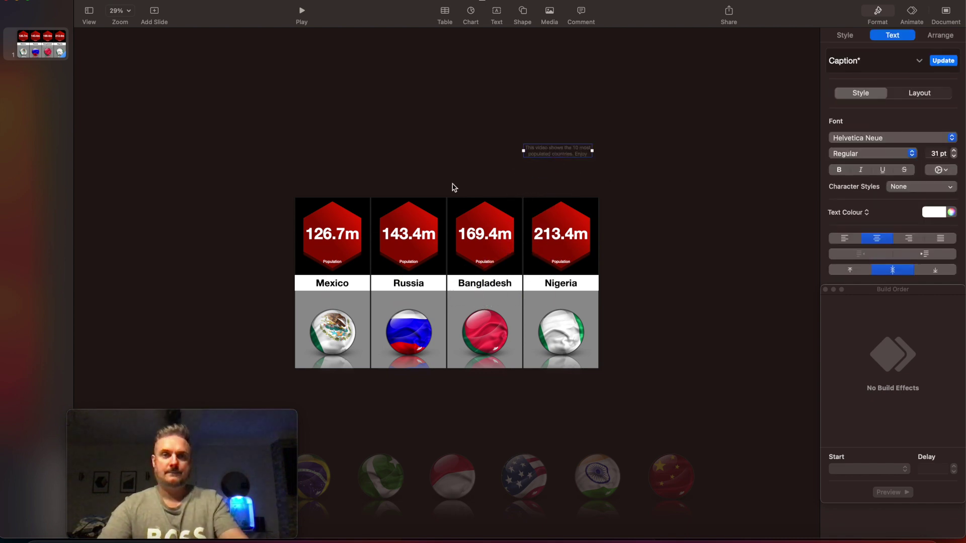
pyautogui.click(330, 246)
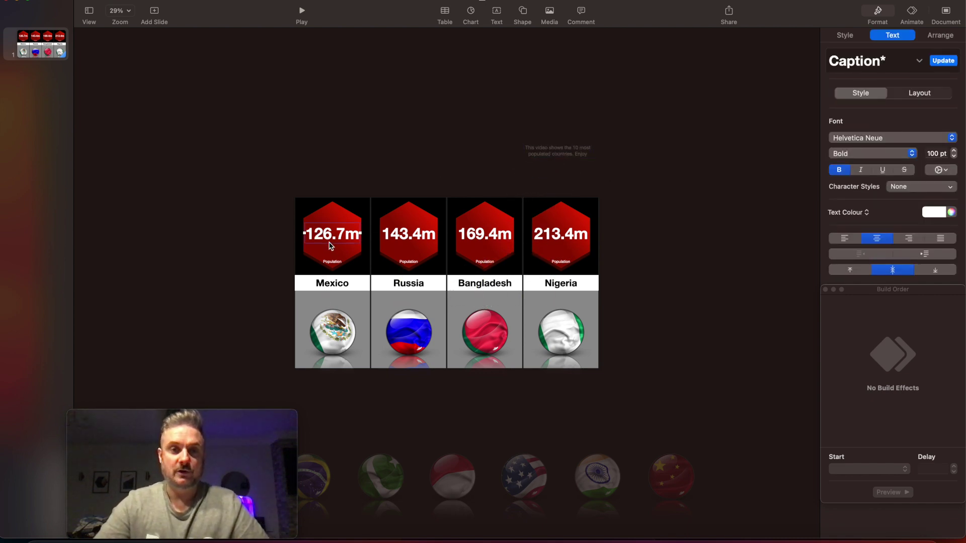
pyautogui.click(336, 176)
pyautogui.click(913, 11)
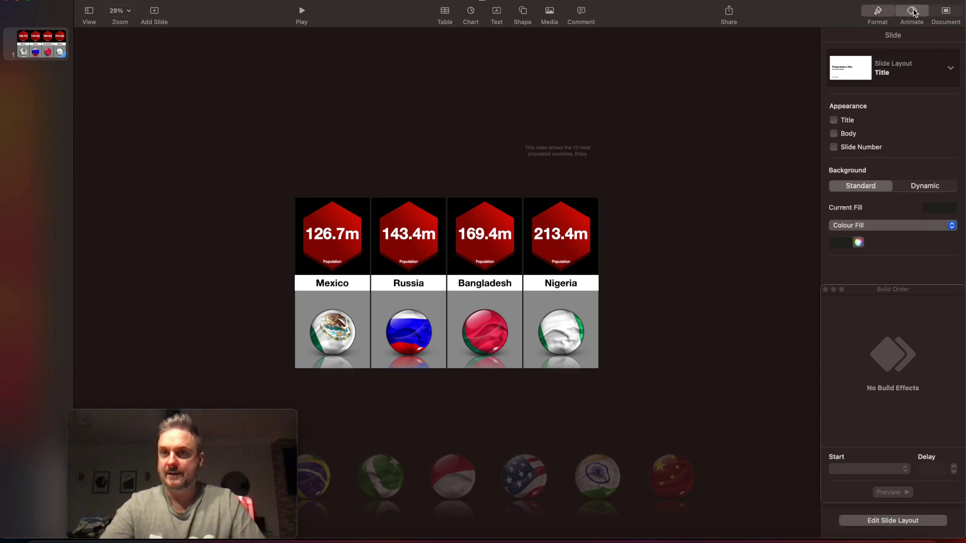
pyautogui.click(326, 225)
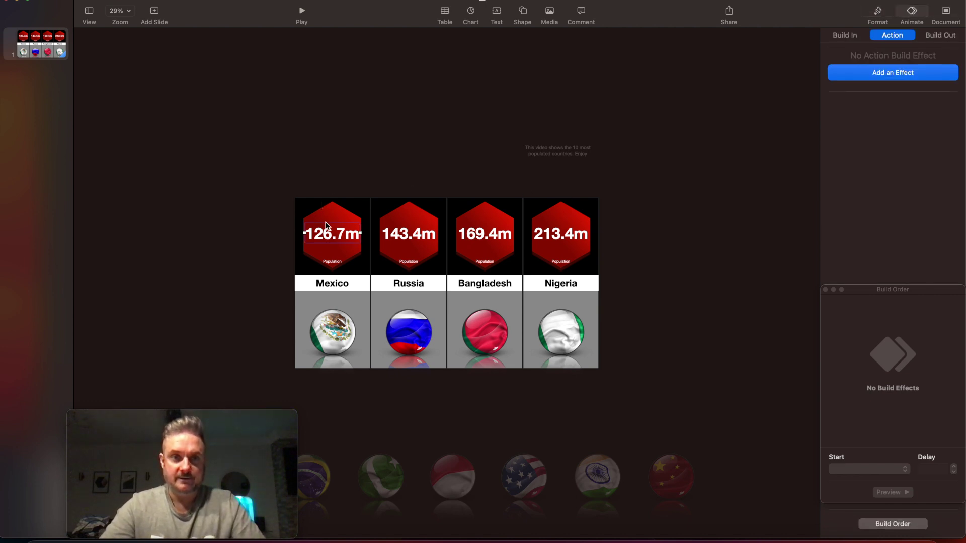
pyautogui.click(340, 174)
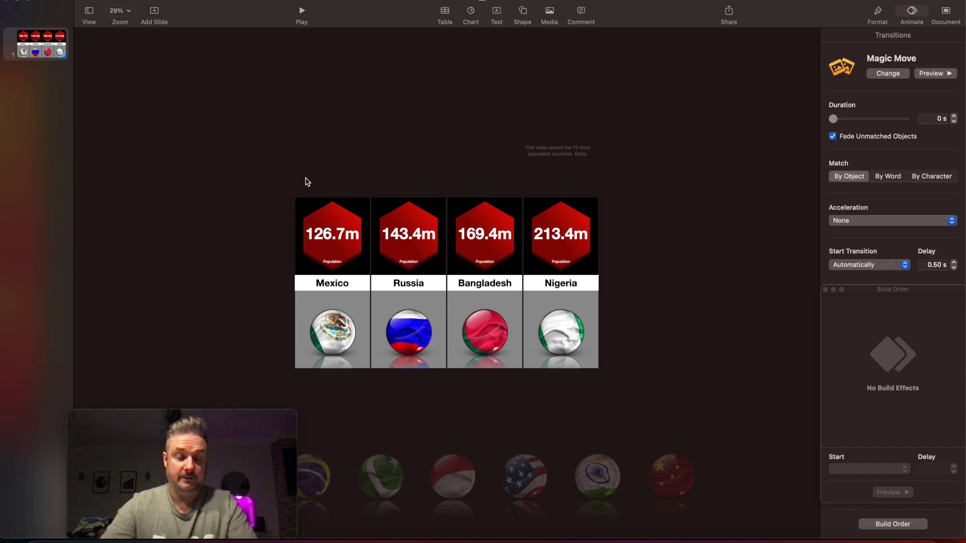
# Group all objects of the Mexico column, and separately group all objects of the Russia column.
pyautogui.moveTo(305, 178); pyautogui.dragTo(350, 341)
pyautogui.rightClick(342, 303)
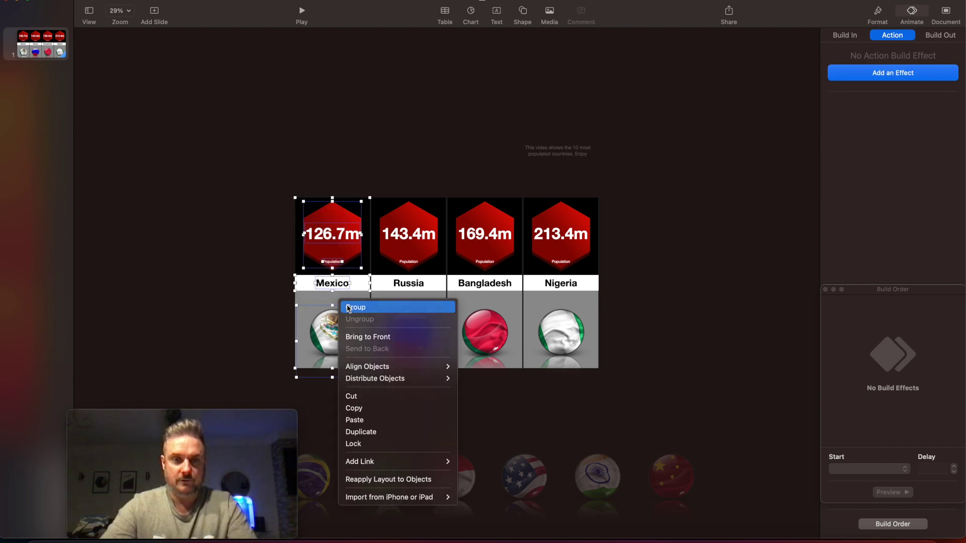
pyautogui.click(349, 307)
pyautogui.moveTo(390, 181); pyautogui.dragTo(429, 340)
pyautogui.rightClick(429, 340)
pyautogui.click(439, 337)
# Group all objects of the Bangladesh column, and separately group all objects of the Nigeria column.
pyautogui.moveTo(469, 176); pyautogui.dragTo(497, 337)
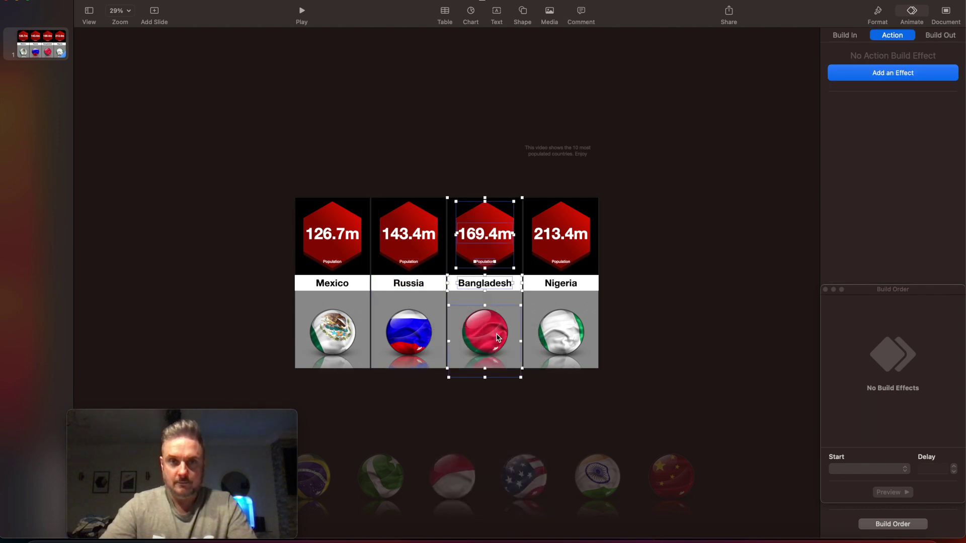
pyautogui.rightClick(497, 337)
pyautogui.click(493, 321)
pyautogui.moveTo(537, 183); pyautogui.dragTo(567, 321)
pyautogui.rightClick(567, 322)
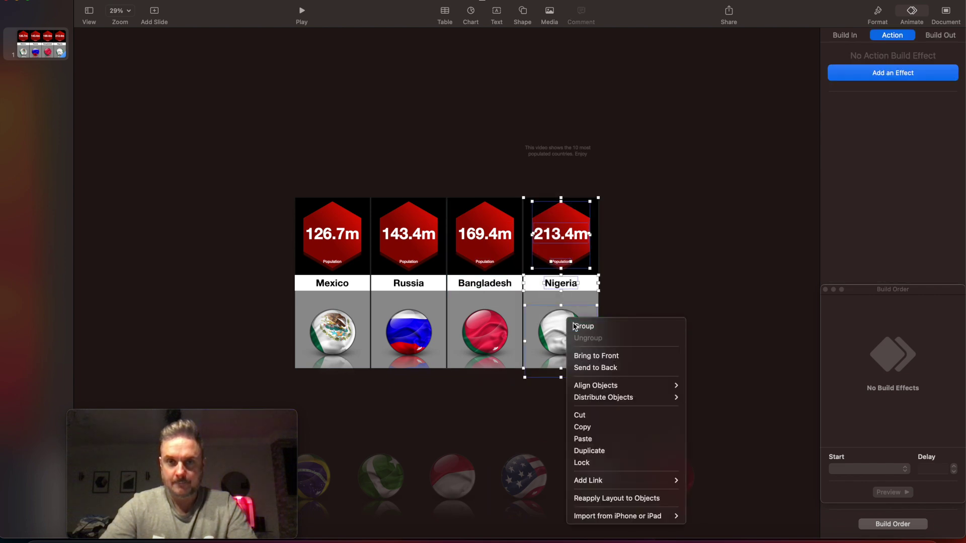
pyautogui.click(575, 327)
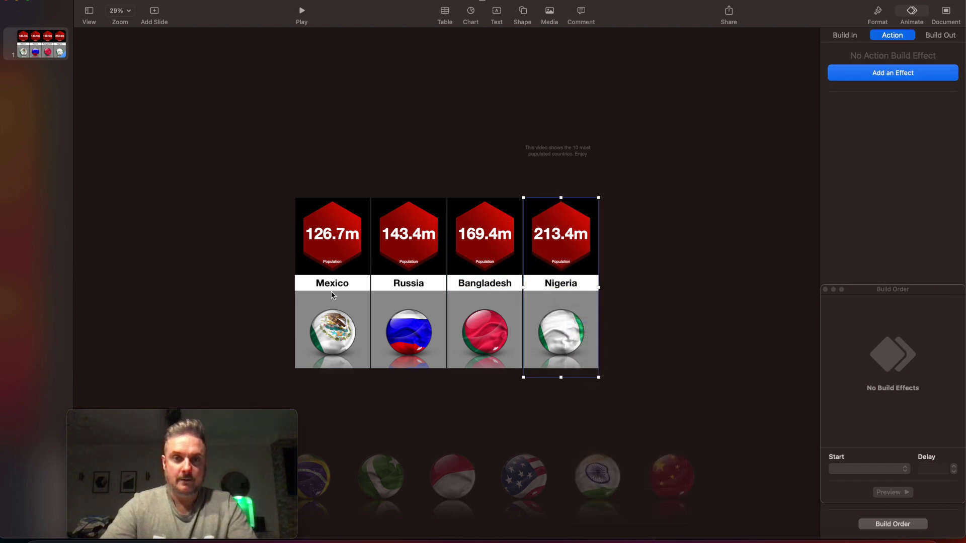
pyautogui.click(657, 305)
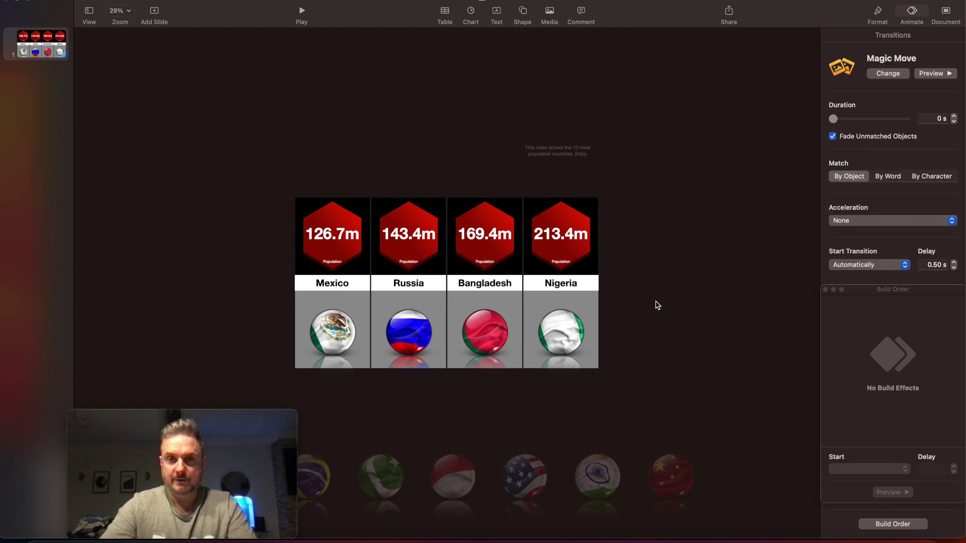
# Copy and paste the Nigeria column group, placing the copy off the slide directly beside the original at X 1925 pt, Y 1 pt.
pyautogui.click(556, 308)
pyautogui.rightClick(556, 308)
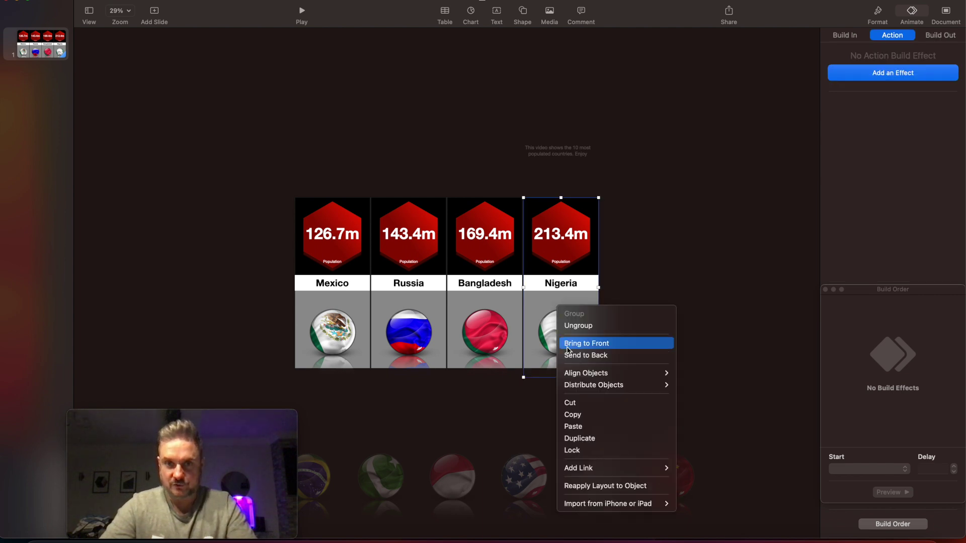
pyautogui.click(577, 415)
pyautogui.rightClick(570, 332)
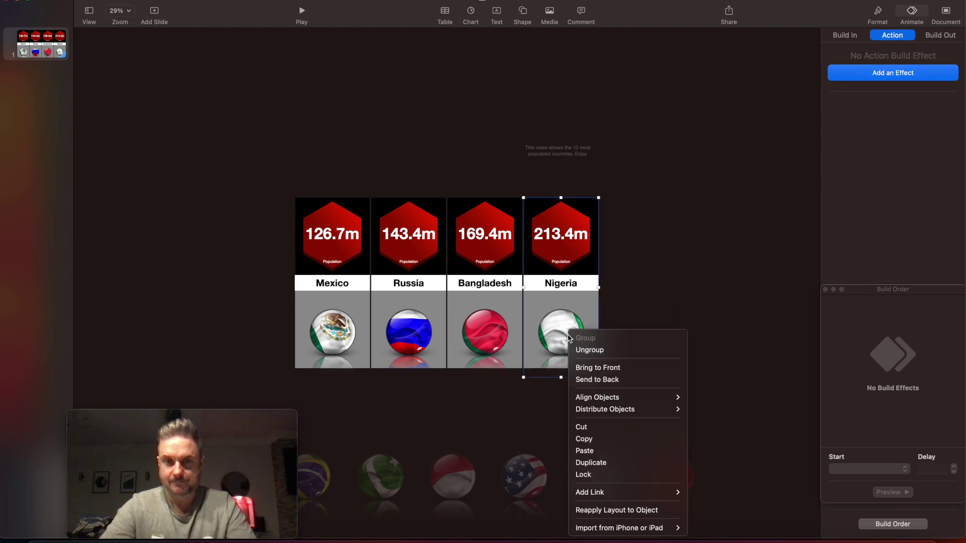
pyautogui.click(586, 451)
pyautogui.click(878, 13)
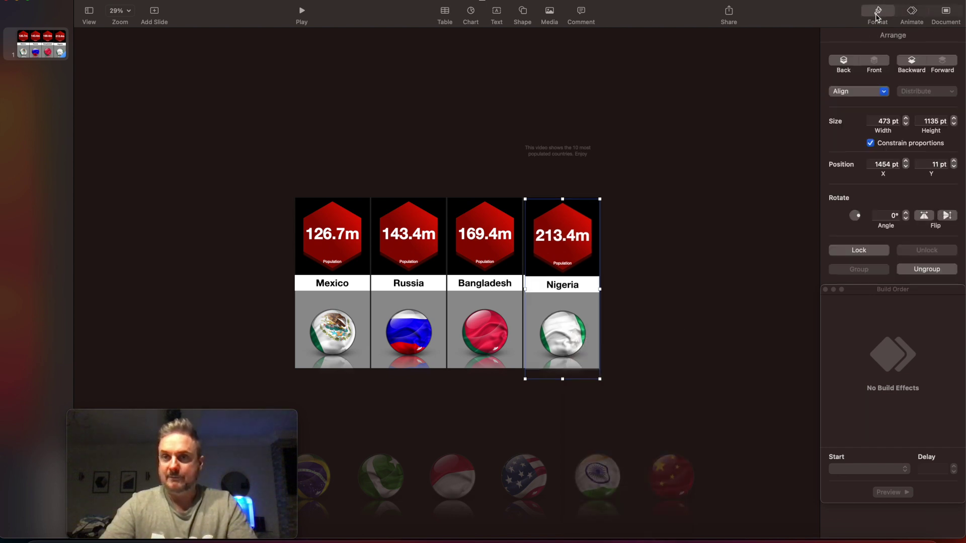
pyautogui.moveTo(575, 309); pyautogui.dragTo(635, 309)
# Paste a second copy of the Nigeria column and move it off the slide to about X 2626 pt, Y -415 pt.
pyautogui.click(587, 311)
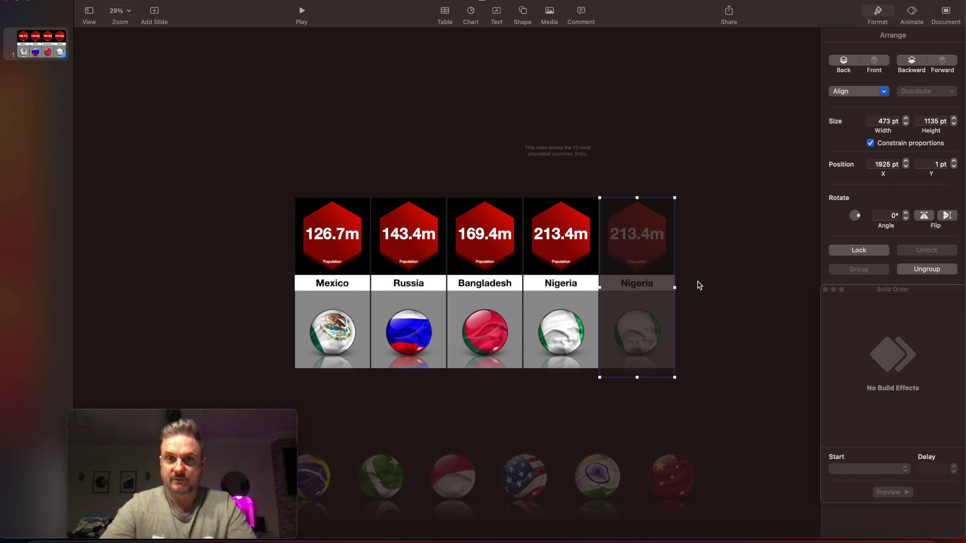
pyautogui.rightClick(554, 307)
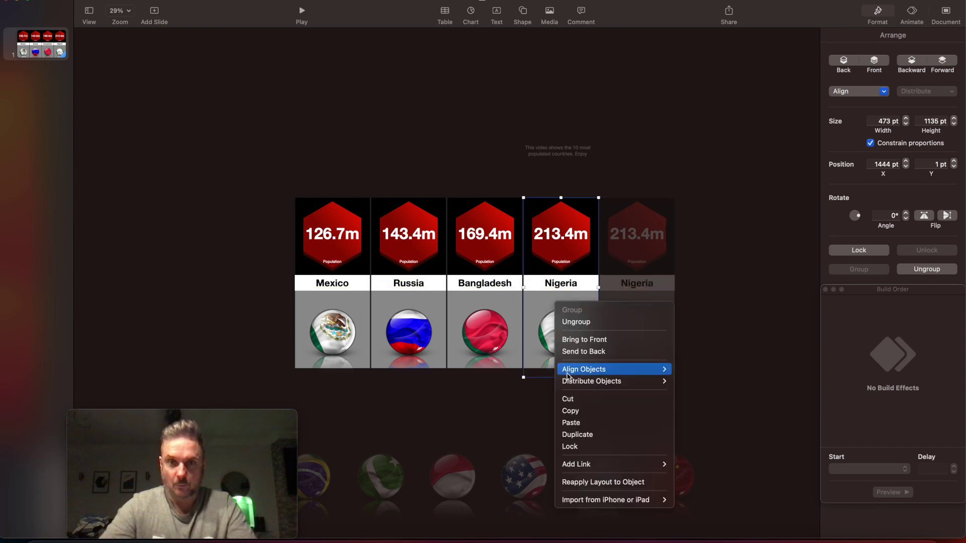
pyautogui.click(571, 423)
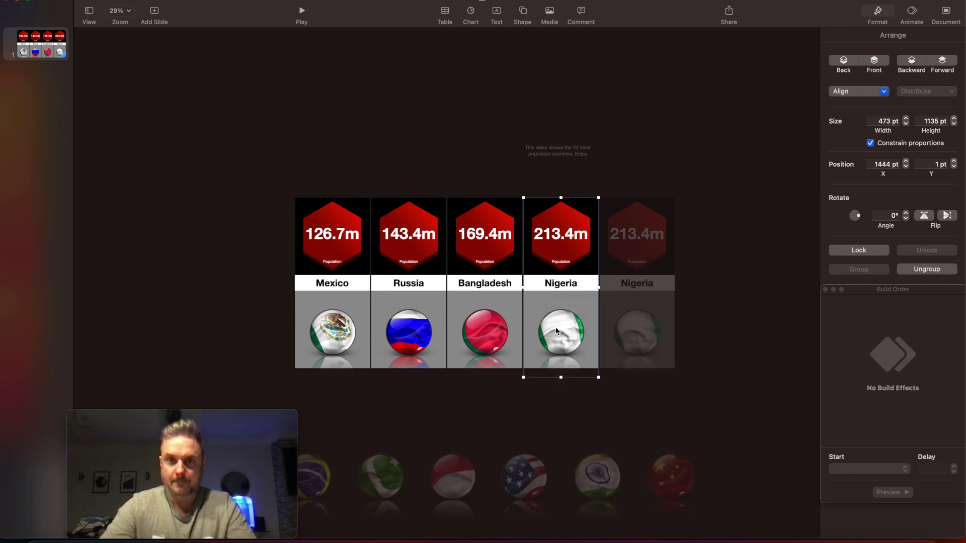
pyautogui.moveTo(555, 304); pyautogui.dragTo(746, 239)
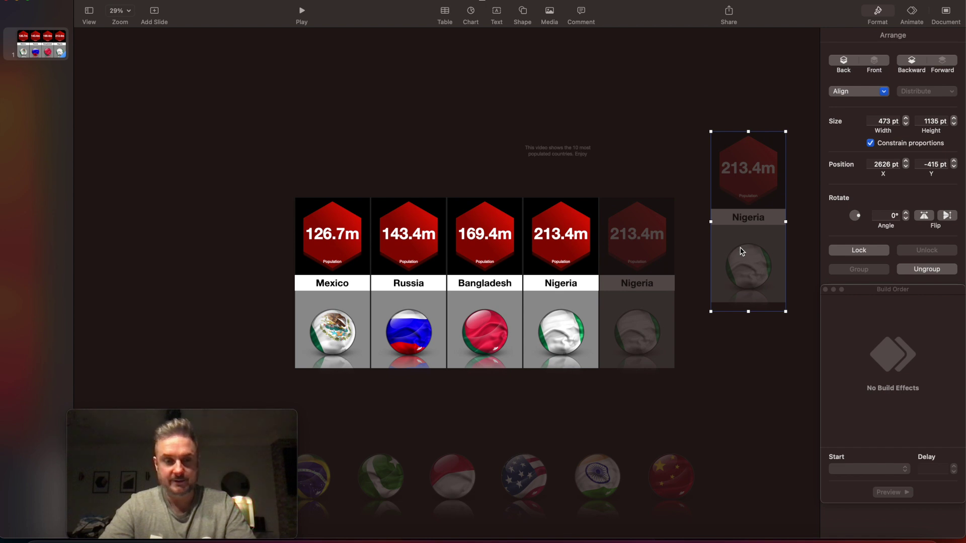
# Ungroup the second Nigeria copy and delete its flag, country name and background panels, keeping only the hexagon with its population texts.
pyautogui.rightClick(740, 252)
pyautogui.click(752, 261)
pyautogui.click(735, 355)
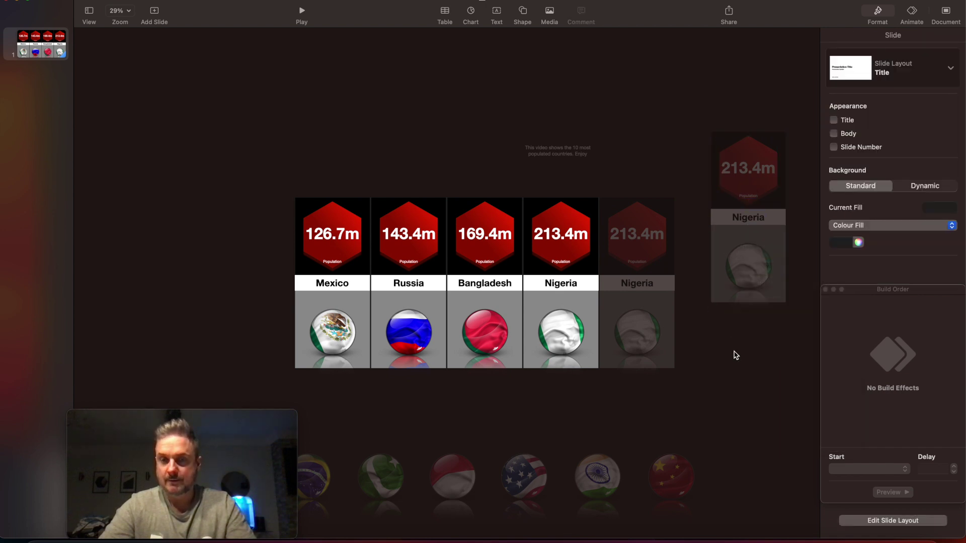
pyautogui.click(746, 261)
pyautogui.press('Delete')
pyautogui.click(747, 269)
pyautogui.press('Delete')
pyautogui.click(744, 222)
pyautogui.press('Escape')
pyautogui.click(744, 220)
pyautogui.press('Delete')
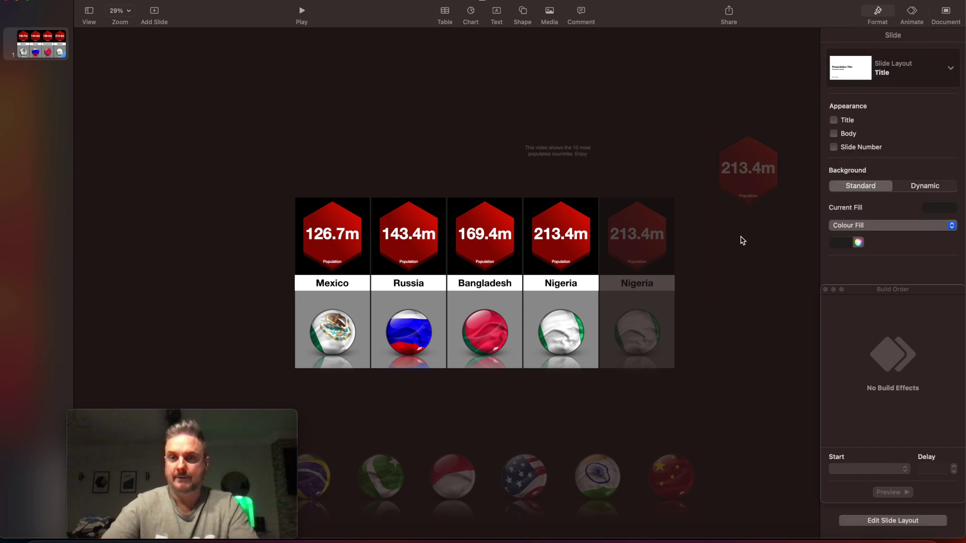
# Group the leftover hexagon with its population texts and move it above the slide to about X 874 pt, Y -1075 pt.
pyautogui.click(748, 197)
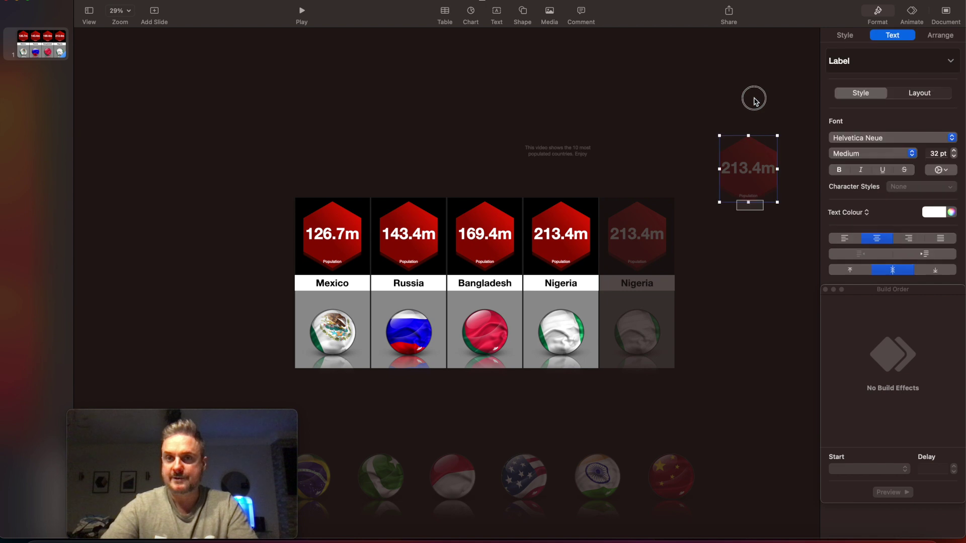
pyautogui.rightClick(745, 160)
pyautogui.press('Escape')
pyautogui.click(749, 163)
pyautogui.moveTo(749, 162); pyautogui.dragTo(469, 56)
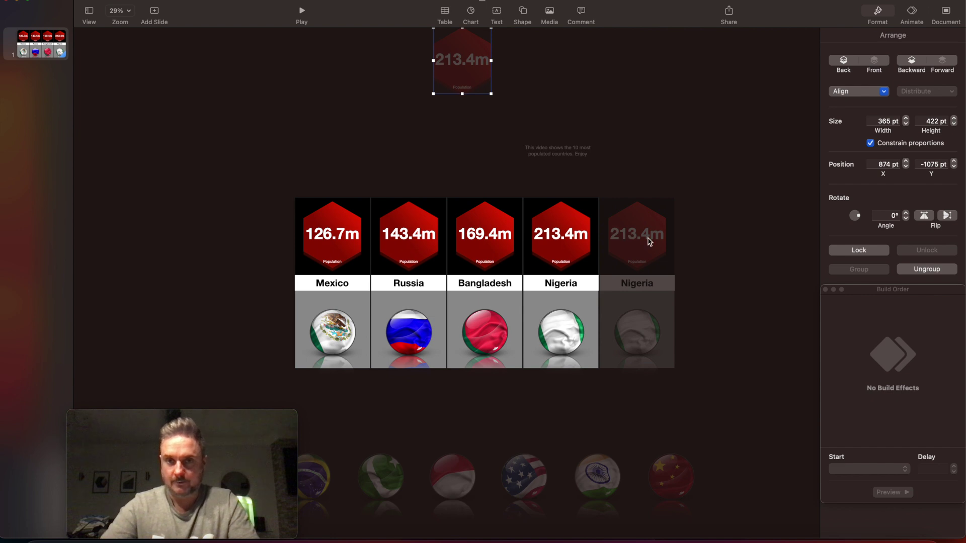
pyautogui.click(642, 293)
pyautogui.click(756, 250)
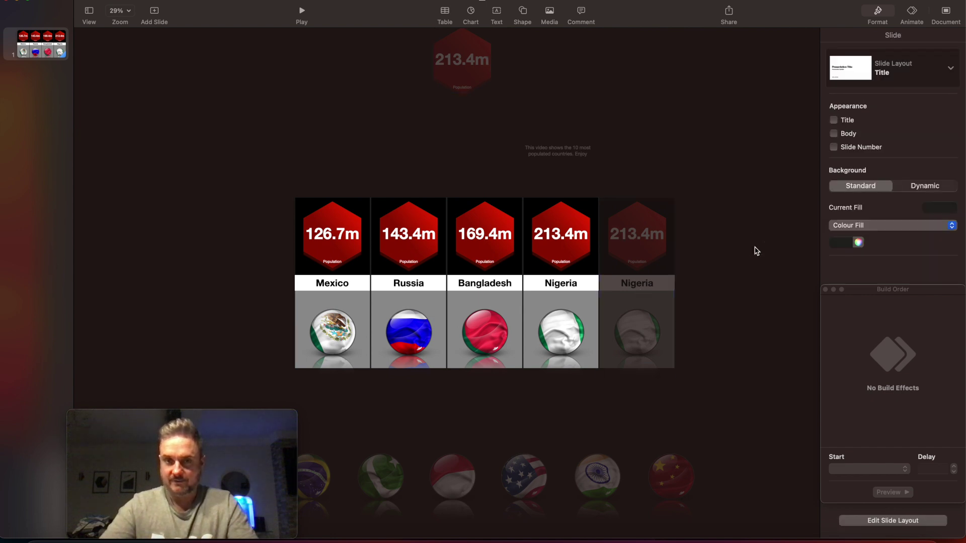
# Add a Scale build-in effect lasting 1 s to the Mexico column.
pyautogui.click(331, 254)
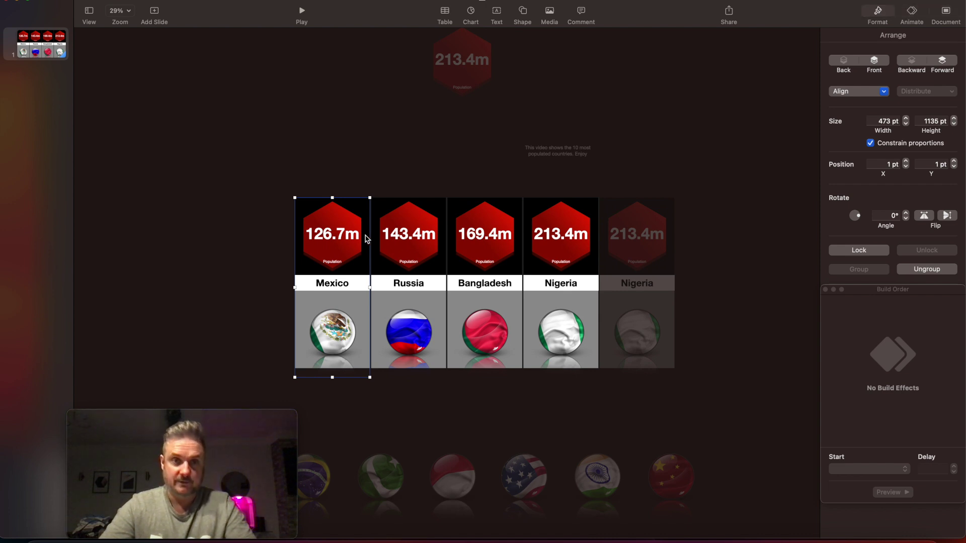
pyautogui.click(905, 20)
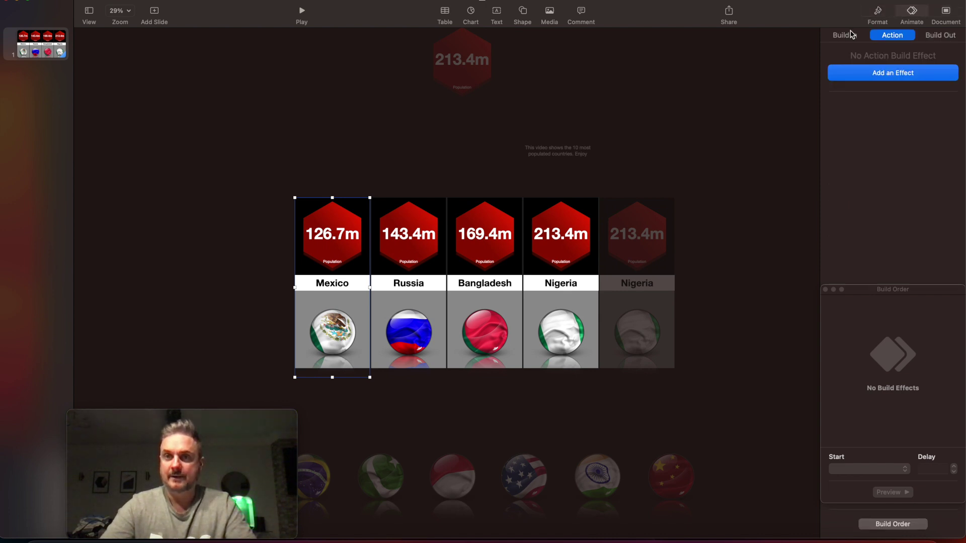
pyautogui.click(850, 35)
pyautogui.click(859, 74)
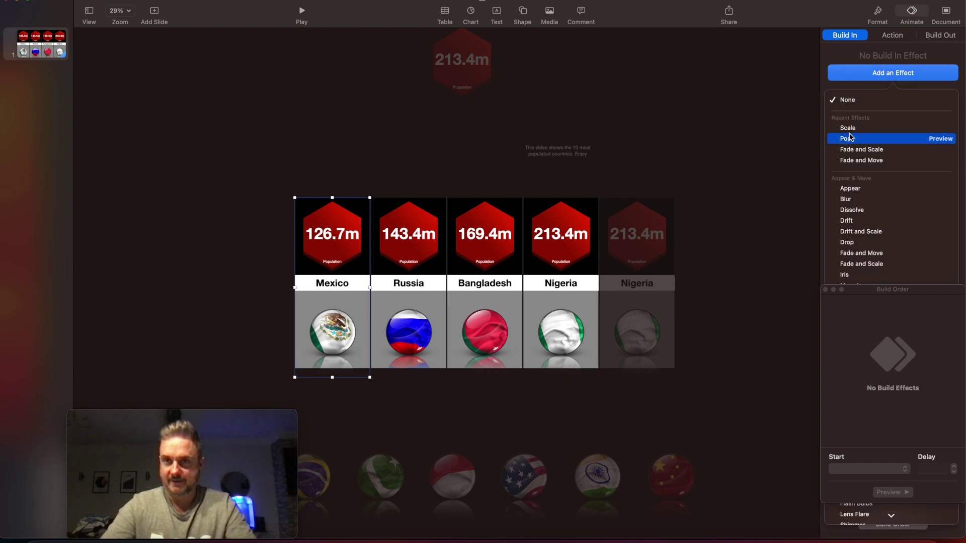
pyautogui.click(886, 127)
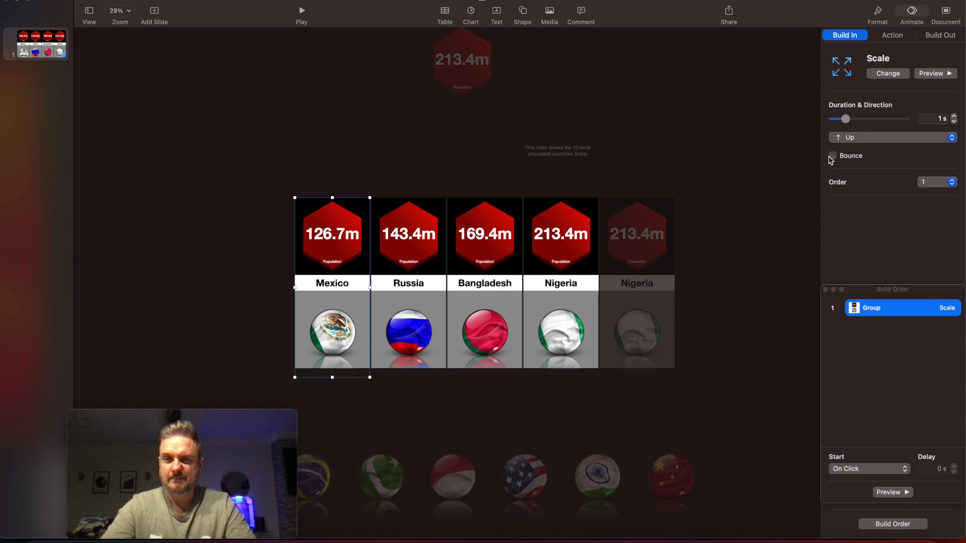
# Start the Mexico column's build after the transition with a 0.50 s delay.
pyautogui.click(857, 469)
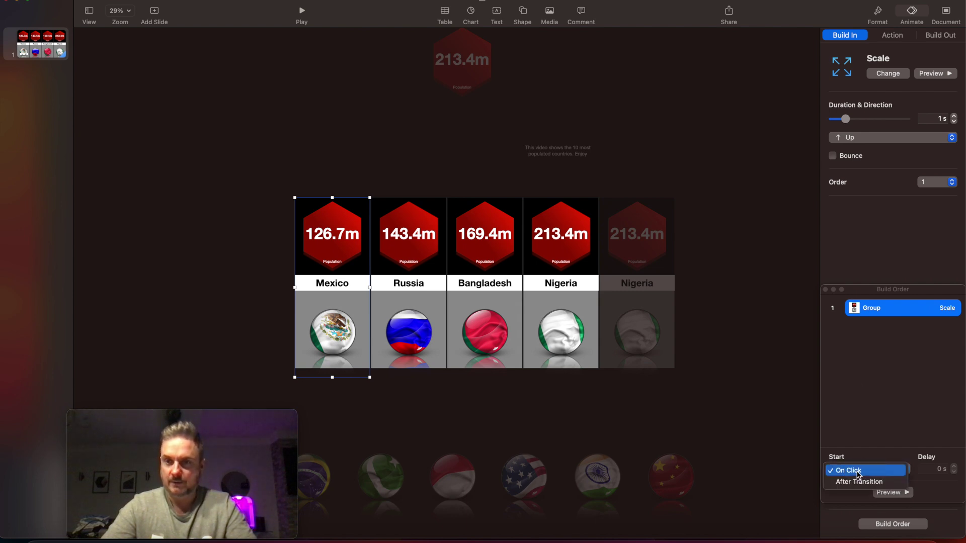
pyautogui.click(857, 482)
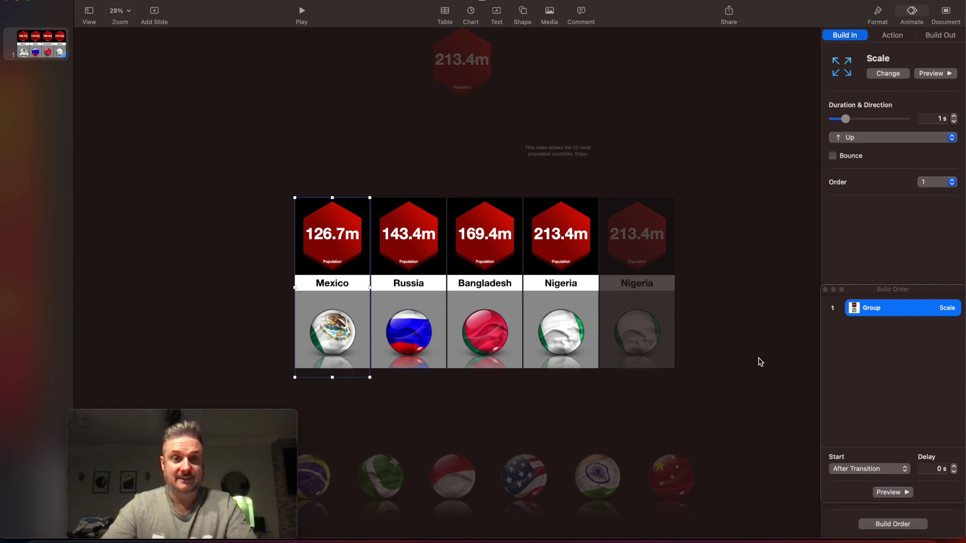
pyautogui.click(953, 466)
pyautogui.click(953, 466)
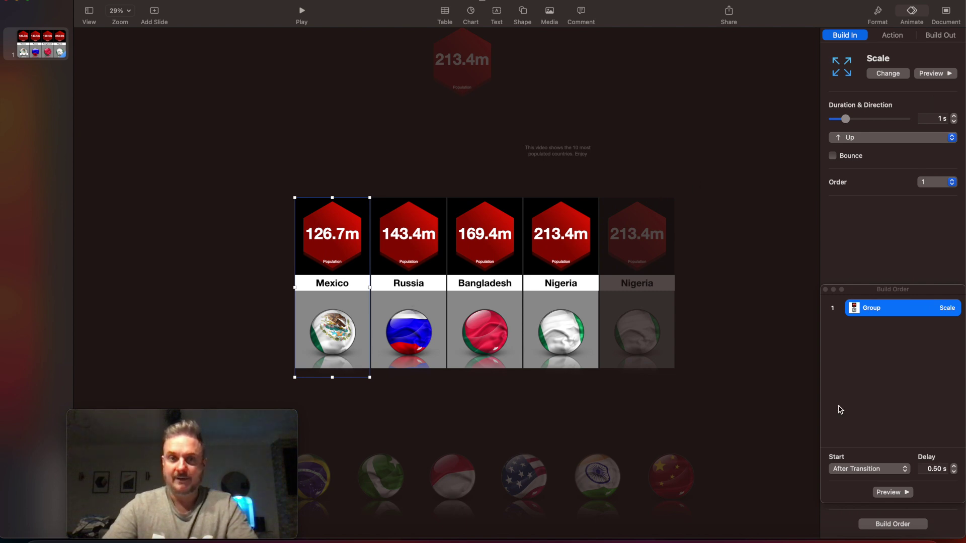
# Add a Scale build-in effect to the Russia column and set its duration to 1 s.
pyautogui.click(422, 302)
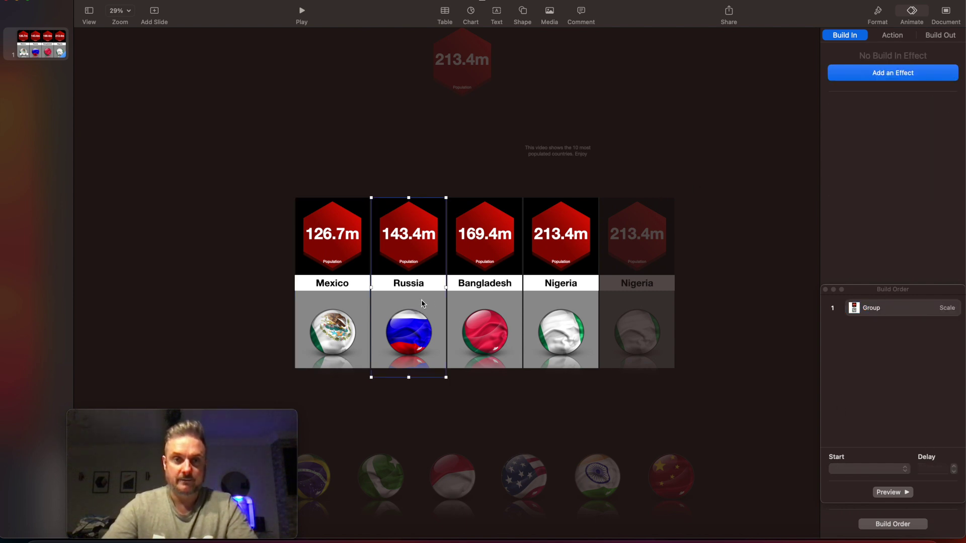
pyautogui.click(889, 80)
pyautogui.click(854, 129)
pyautogui.click(953, 120)
pyautogui.click(953, 119)
pyautogui.click(953, 121)
# Start the Russia column's build after Build 1 with a 1.00 s delay.
pyautogui.click(881, 468)
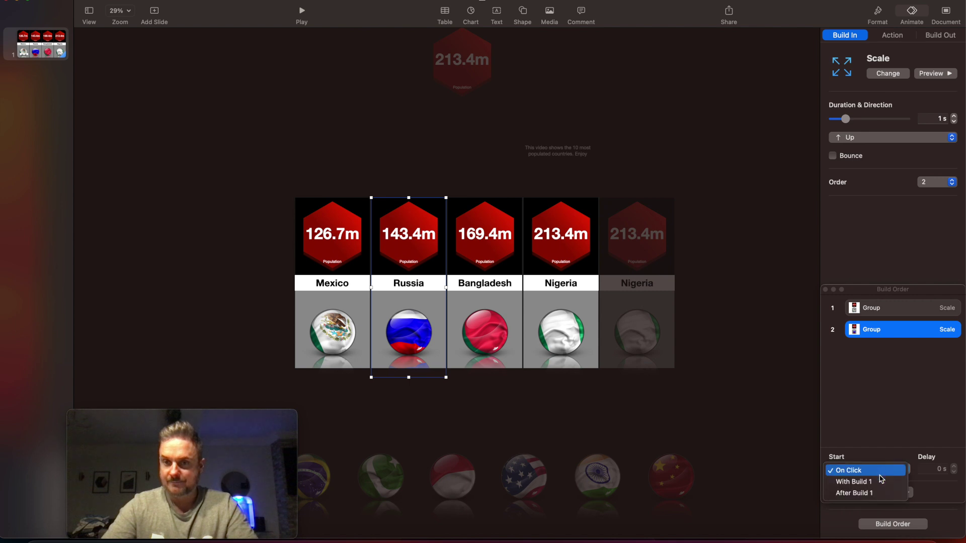
pyautogui.click(874, 494)
pyautogui.click(954, 466)
pyautogui.click(954, 466)
pyautogui.click(954, 467)
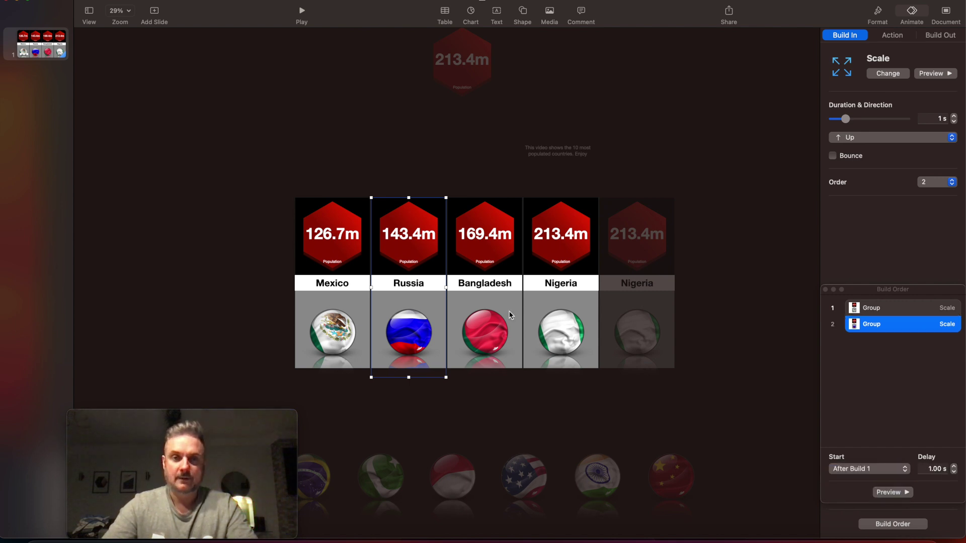
# Give the Bangladesh column a 1 s Scale build-in starting after Build 2 with a 1.00 s delay.
pyautogui.click(469, 309)
pyautogui.click(884, 73)
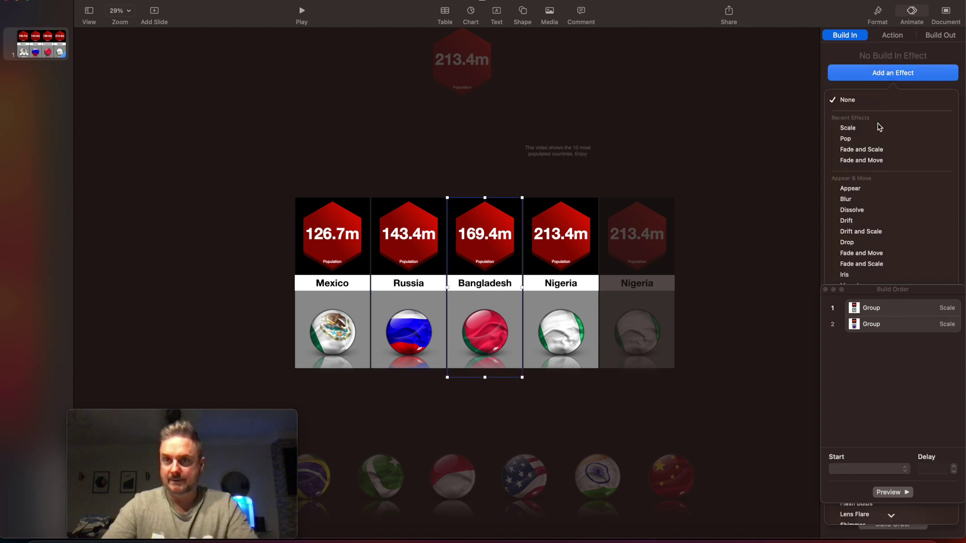
pyautogui.click(875, 129)
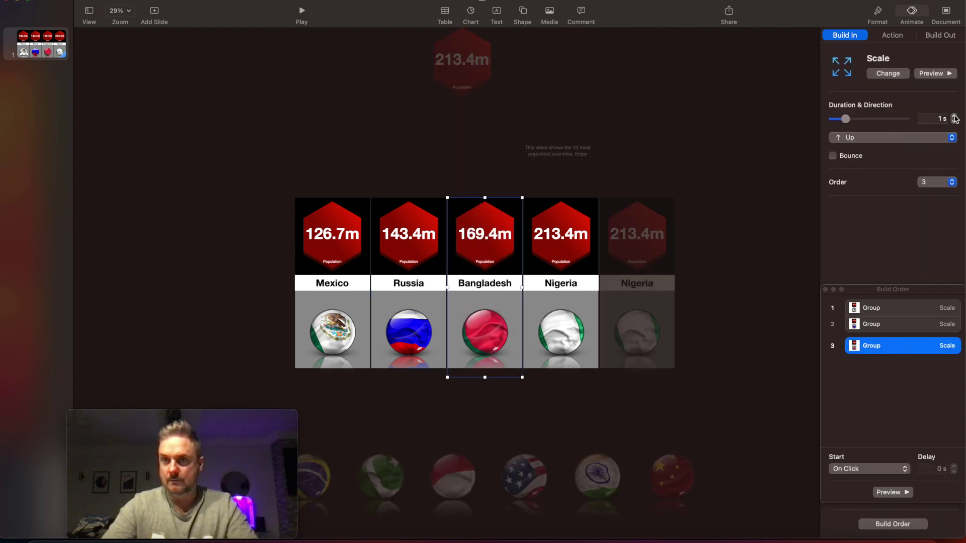
pyautogui.click(868, 471)
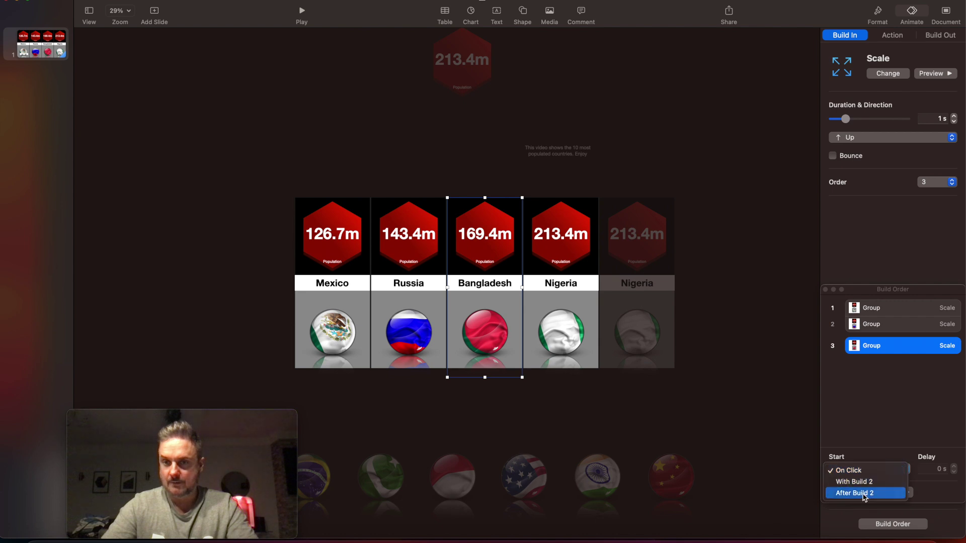
pyautogui.click(865, 494)
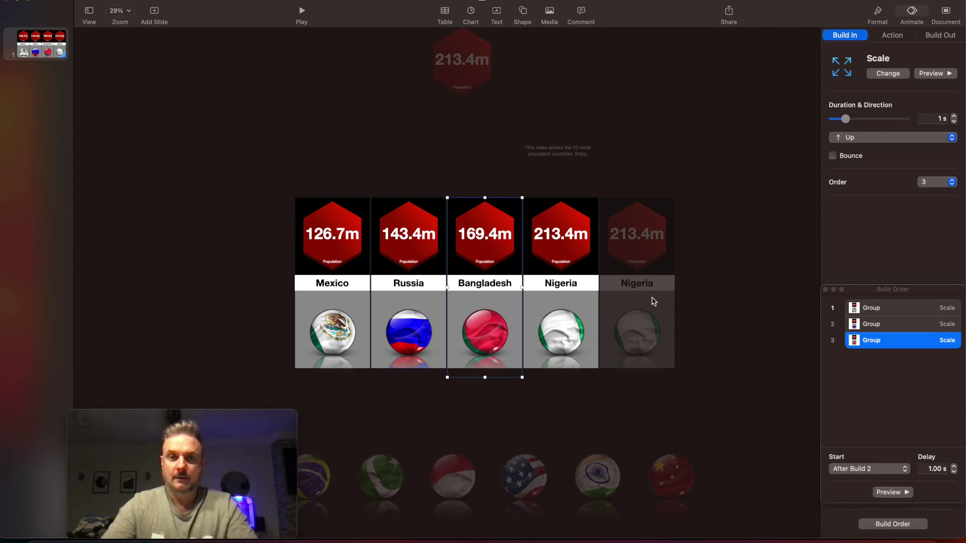
# Move the intro text onto the upper part of the Nigeria column and give it a Vanish build-out lasting 1 s.
pyautogui.click(569, 152)
pyautogui.moveTo(570, 152); pyautogui.dragTo(573, 211)
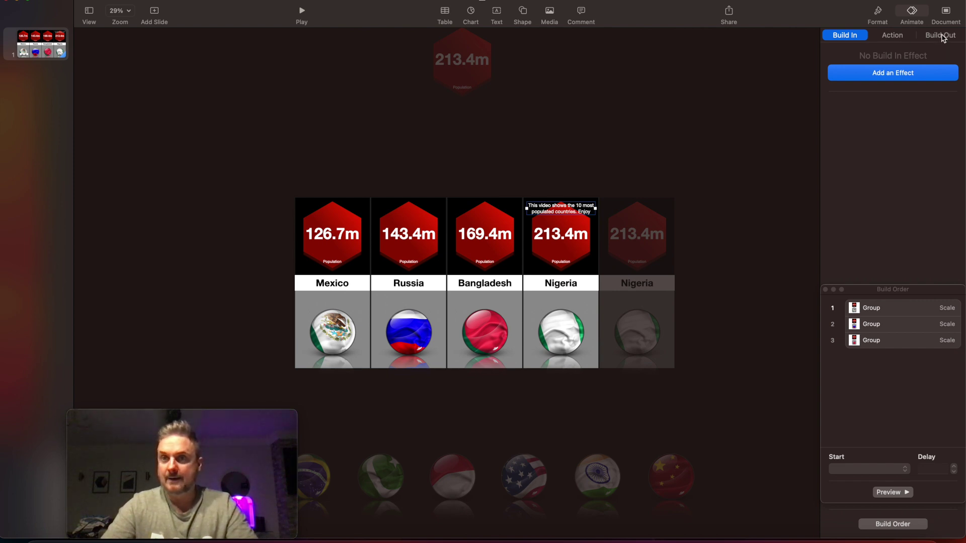
pyautogui.click(943, 38)
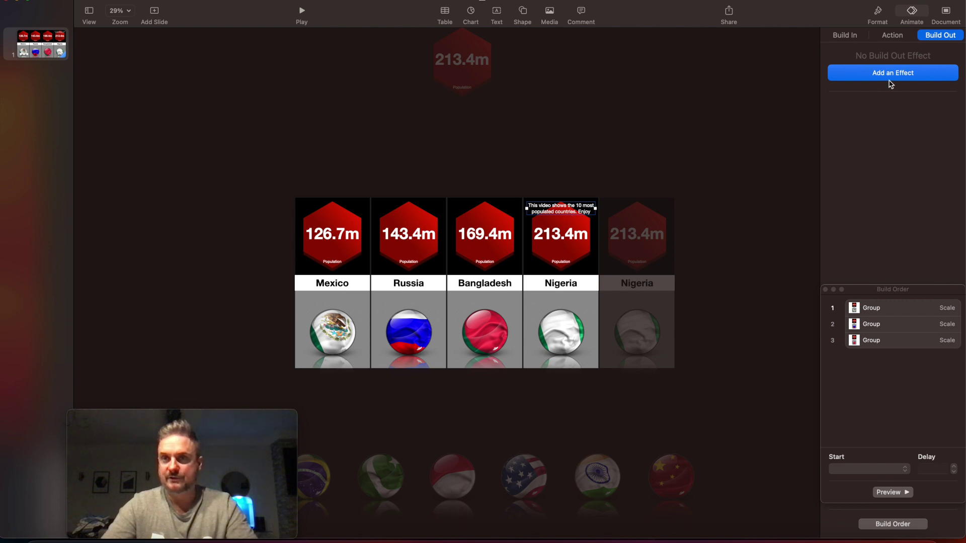
pyautogui.click(886, 78)
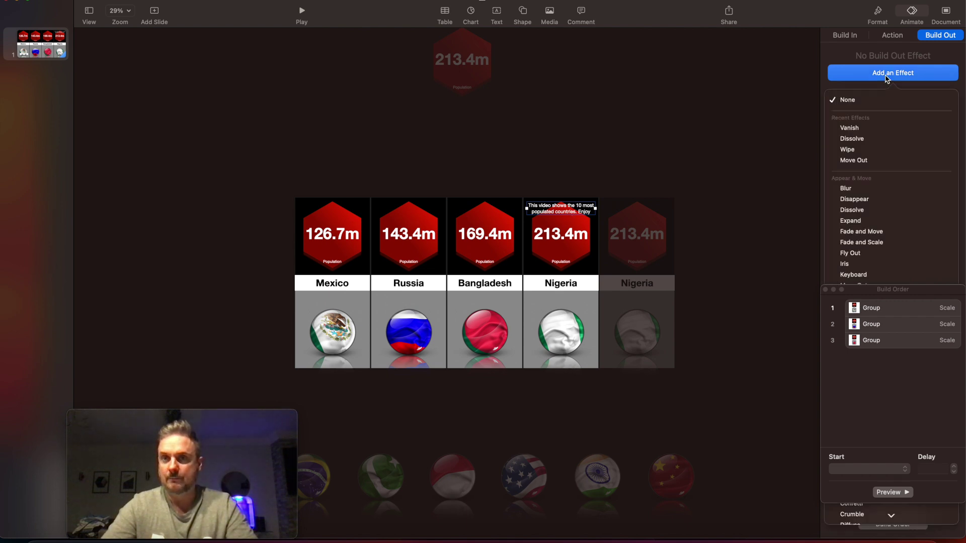
pyautogui.click(846, 129)
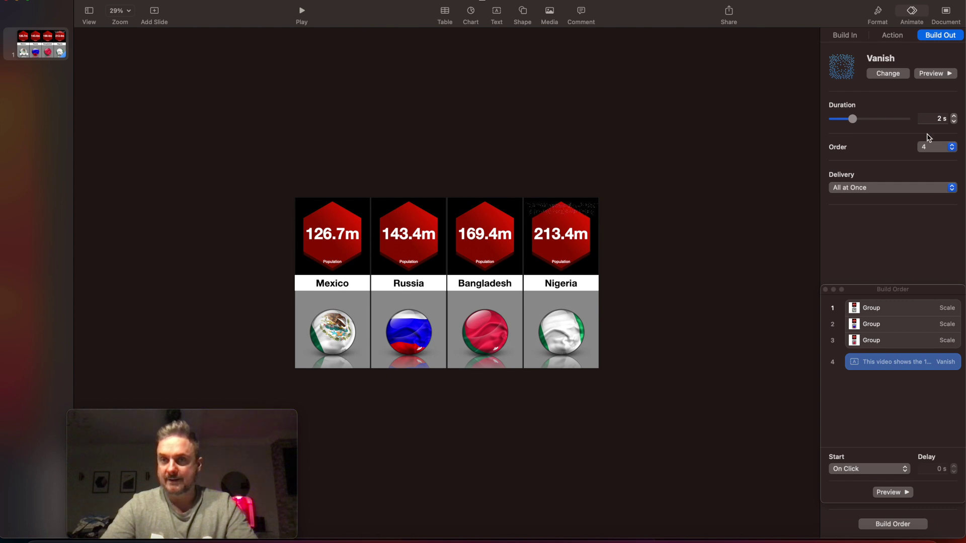
pyautogui.click(953, 121)
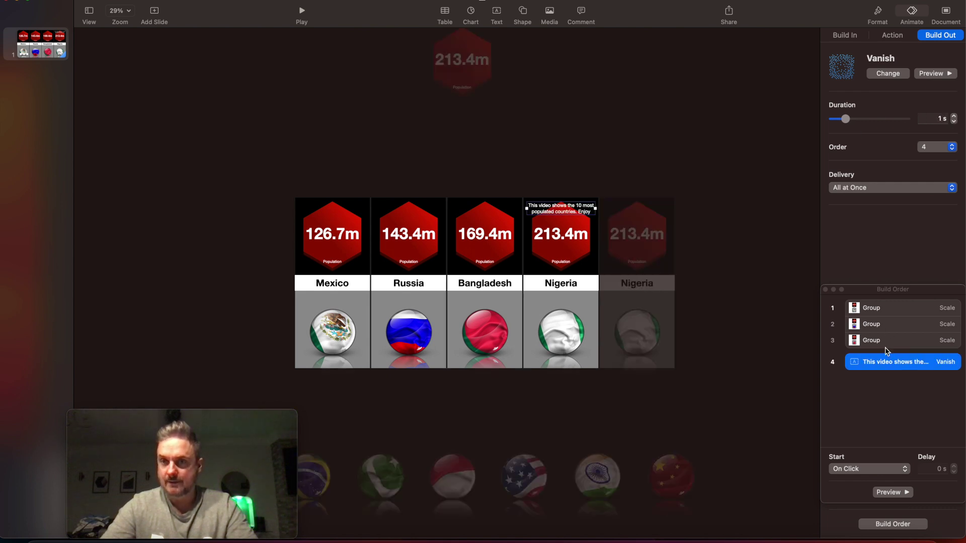
# Start the intro text's Vanish build after Build 3 with a 1.00 s delay.
pyautogui.click(863, 469)
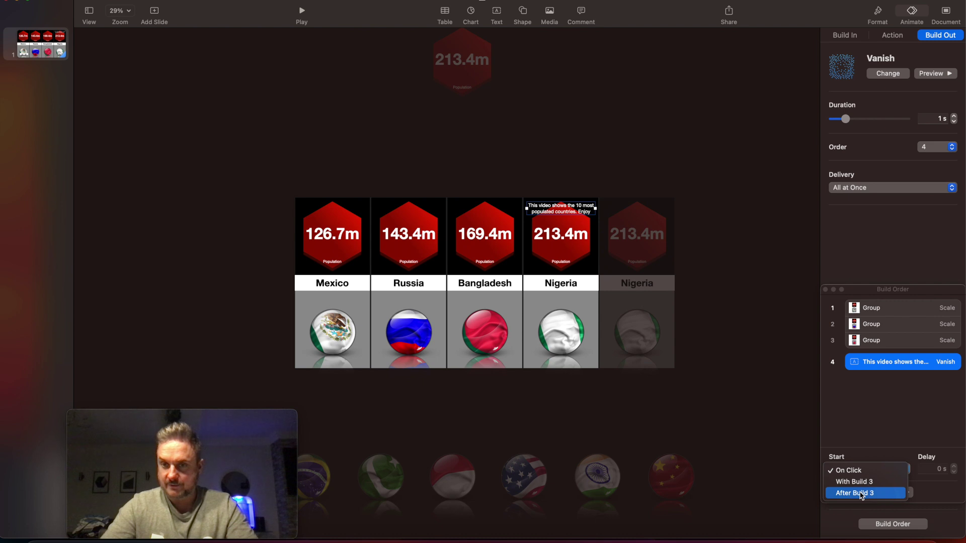
pyautogui.click(865, 493)
pyautogui.click(953, 467)
pyautogui.click(953, 466)
pyautogui.click(953, 466)
pyautogui.click(954, 467)
pyautogui.click(954, 467)
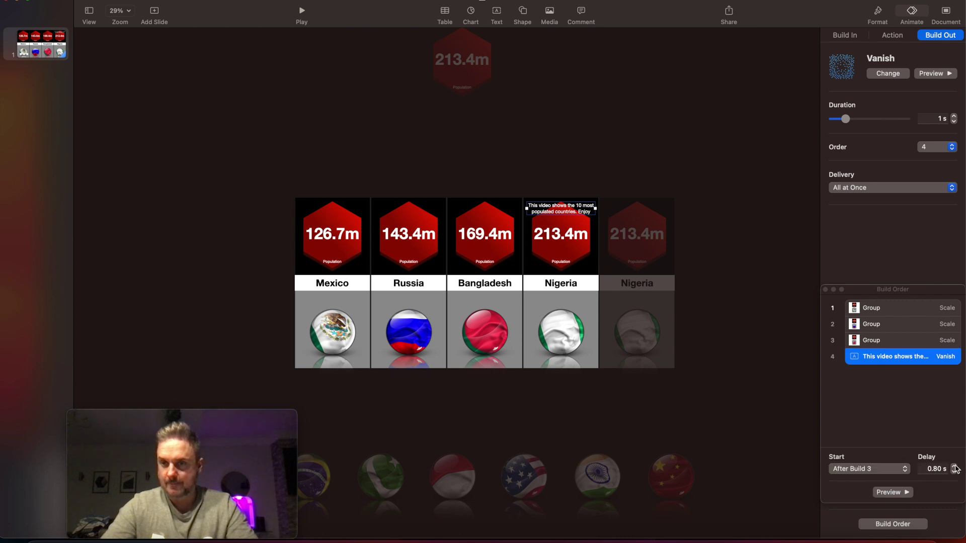
# Give the on-slide Nigeria column a Scale build-in lasting 1 s that starts with Build 4.
pyautogui.click(576, 257)
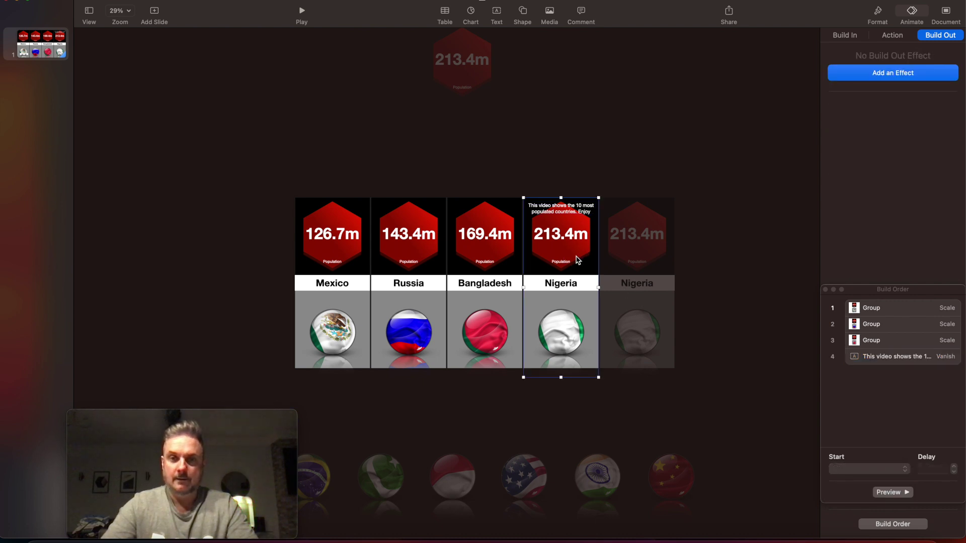
pyautogui.click(854, 34)
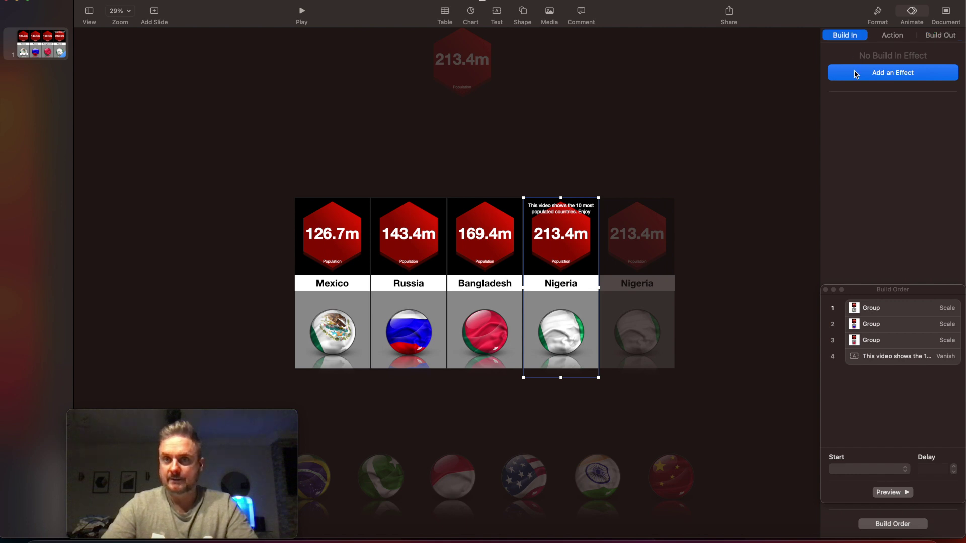
pyautogui.click(854, 75)
pyautogui.click(847, 128)
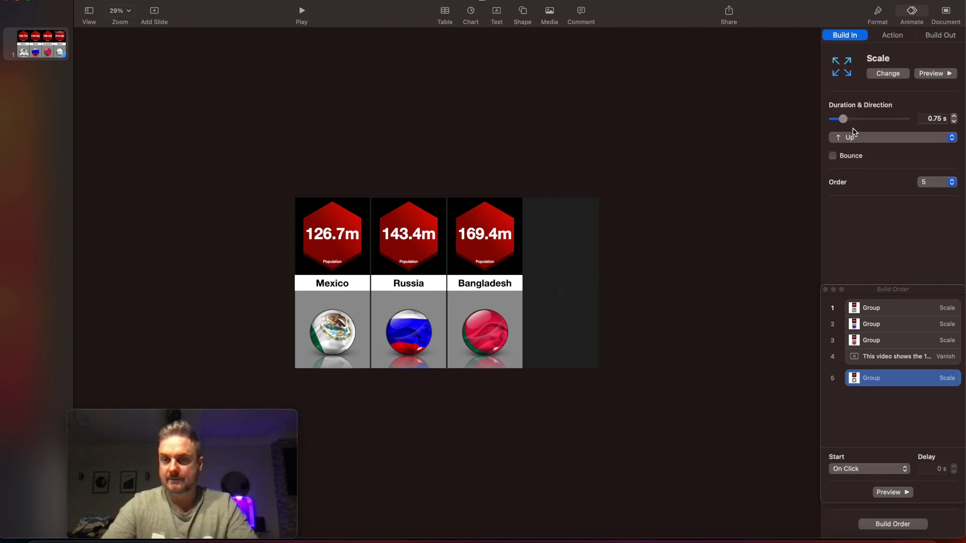
pyautogui.click(954, 119)
pyautogui.click(954, 116)
pyautogui.click(872, 469)
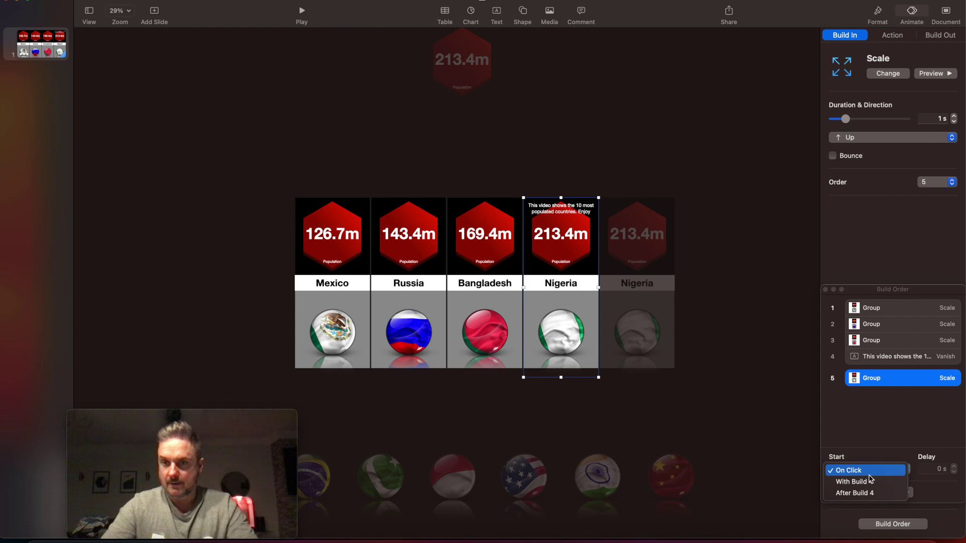
pyautogui.click(868, 481)
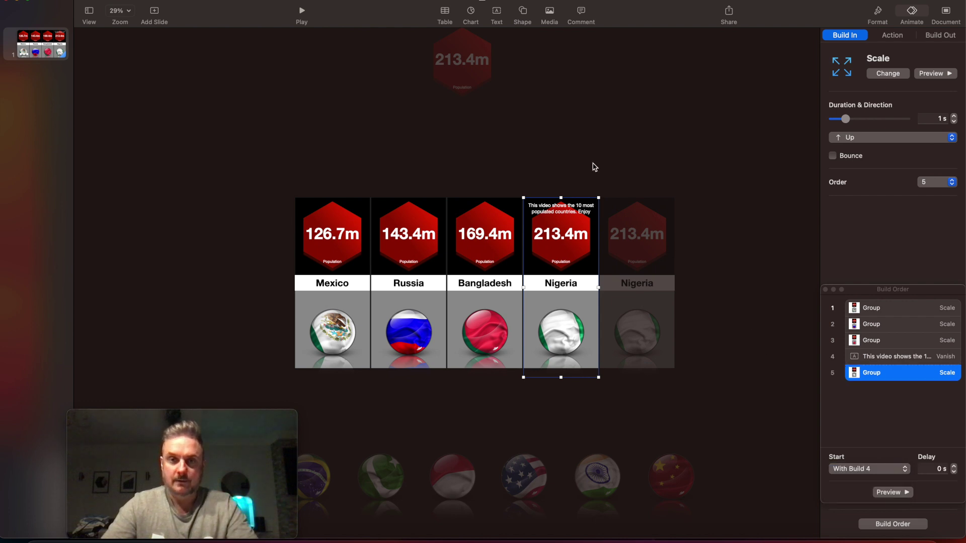
# Send the intro text to the back so it sits behind the Nigeria column.
pyautogui.click(593, 167)
pyautogui.click(573, 208)
pyautogui.click(884, 18)
pyautogui.click(939, 38)
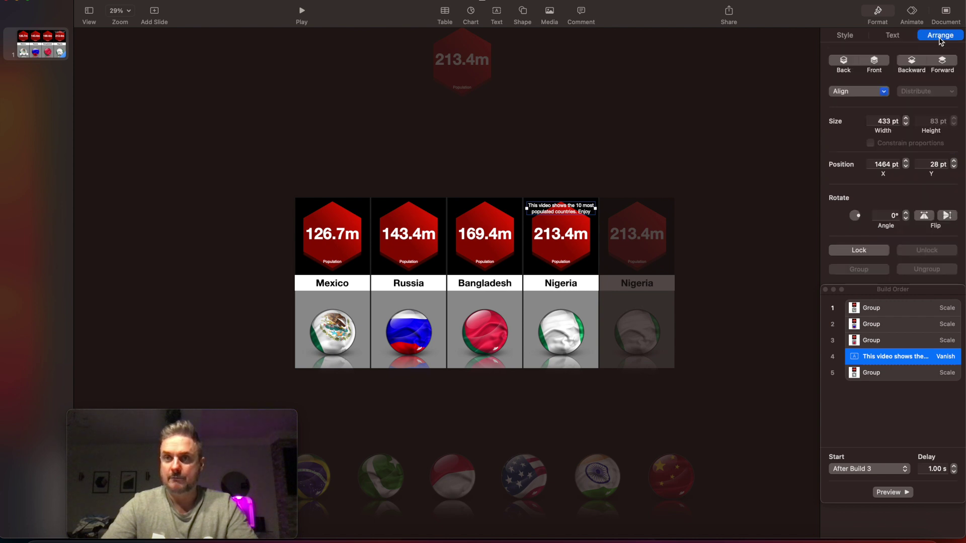
pyautogui.click(599, 113)
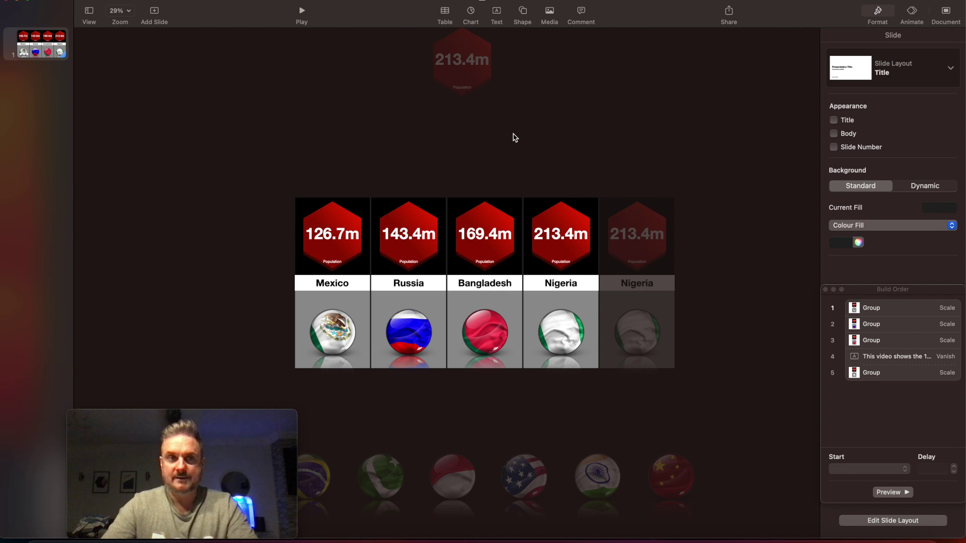
# Copy slide 1 and paste it as a second slide.
pyautogui.rightClick(37, 49)
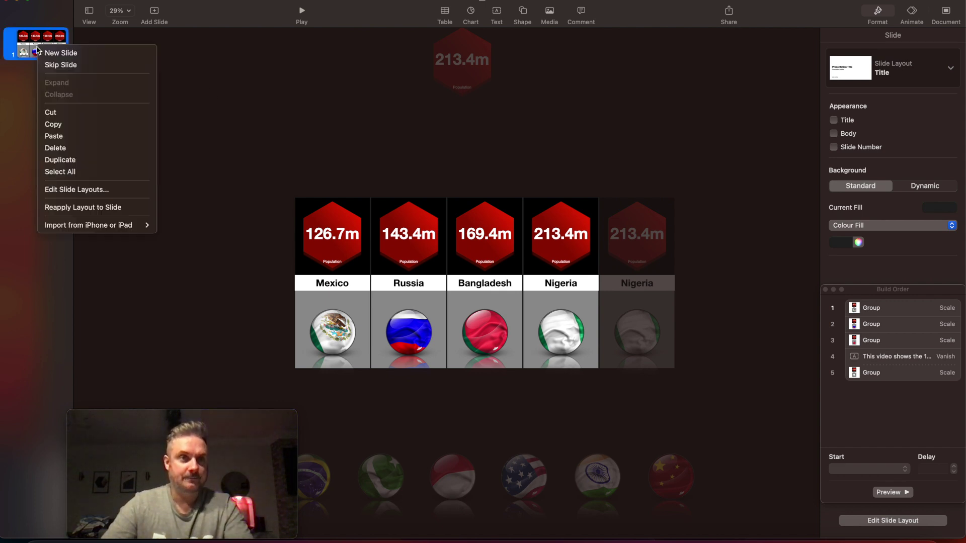
pyautogui.click(48, 125)
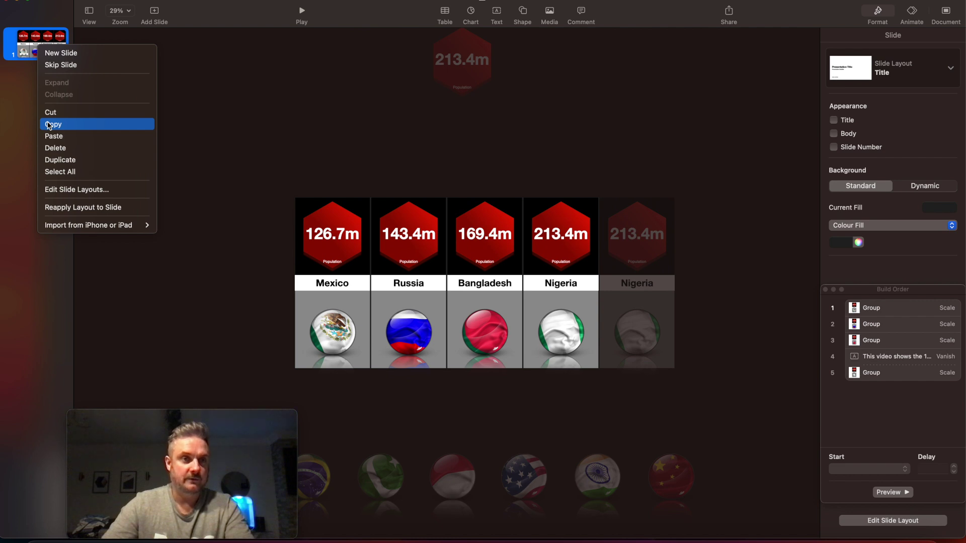
pyautogui.rightClick(36, 39)
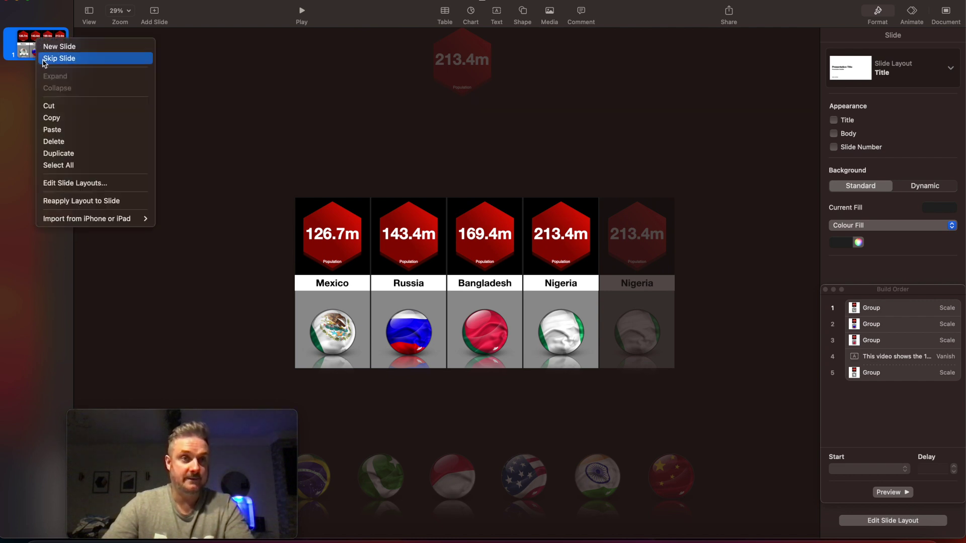
pyautogui.click(51, 129)
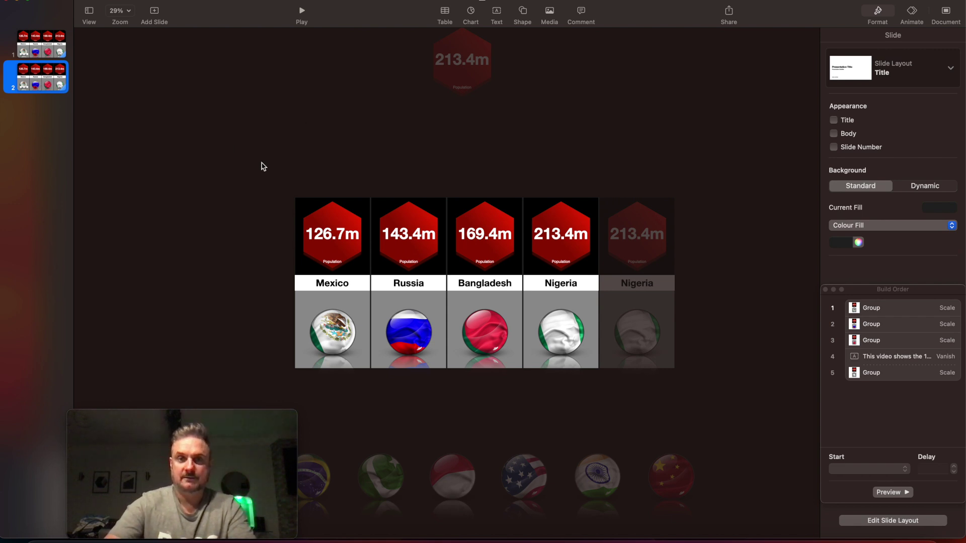
# On slide 2, move the Nigeria column aside, delete the intro text behind it and return the column to X 1444 pt, Y 1 pt.
pyautogui.moveTo(547, 225); pyautogui.dragTo(534, 247)
pyautogui.click(552, 214)
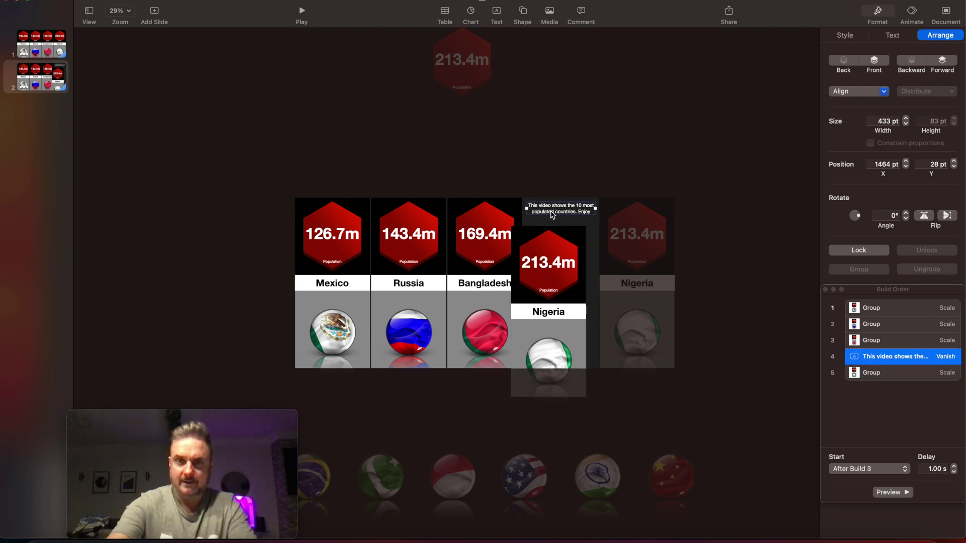
pyautogui.press('Delete')
pyautogui.moveTo(553, 252); pyautogui.dragTo(565, 224)
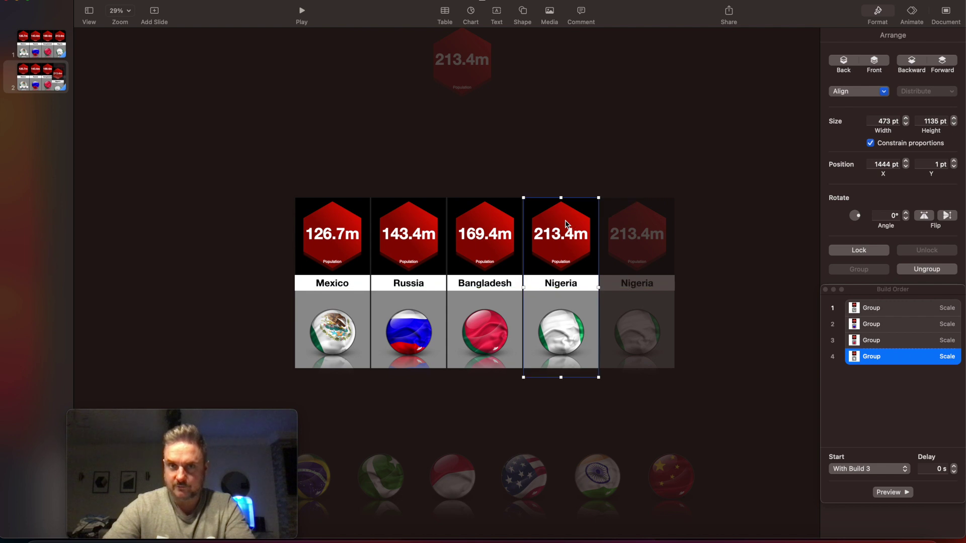
# Select the Mexico, Russia, Bangladesh and Nigeria columns on slide 2 and group them into one object.
pyautogui.click(564, 163)
pyautogui.moveTo(258, 163); pyautogui.dragTo(557, 295)
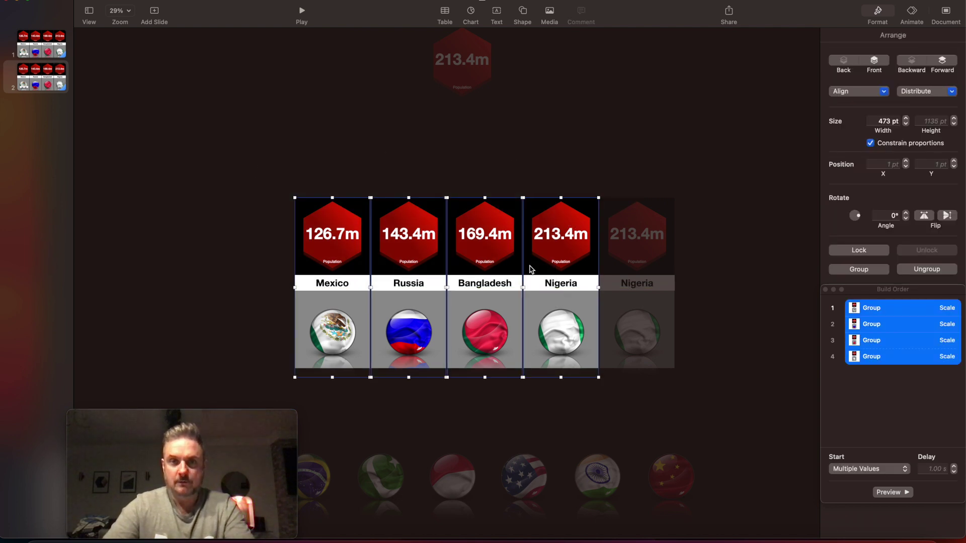
pyautogui.rightClick(530, 265)
pyautogui.click(543, 271)
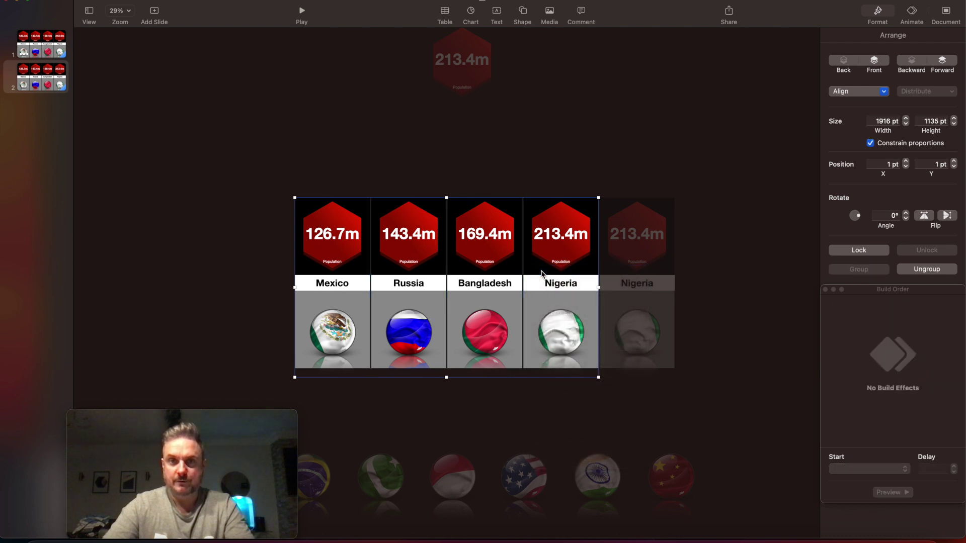
pyautogui.click(763, 224)
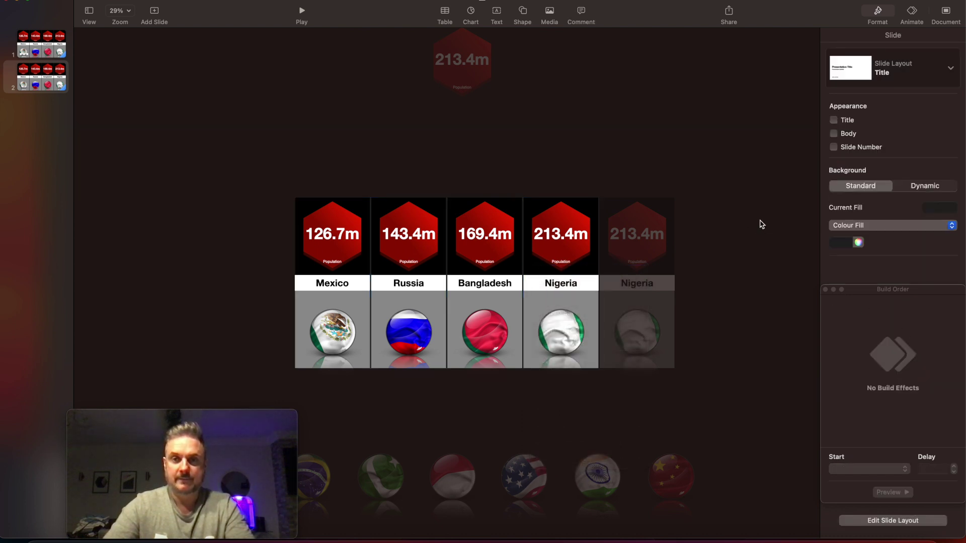
pyautogui.click(500, 245)
pyautogui.click(649, 266)
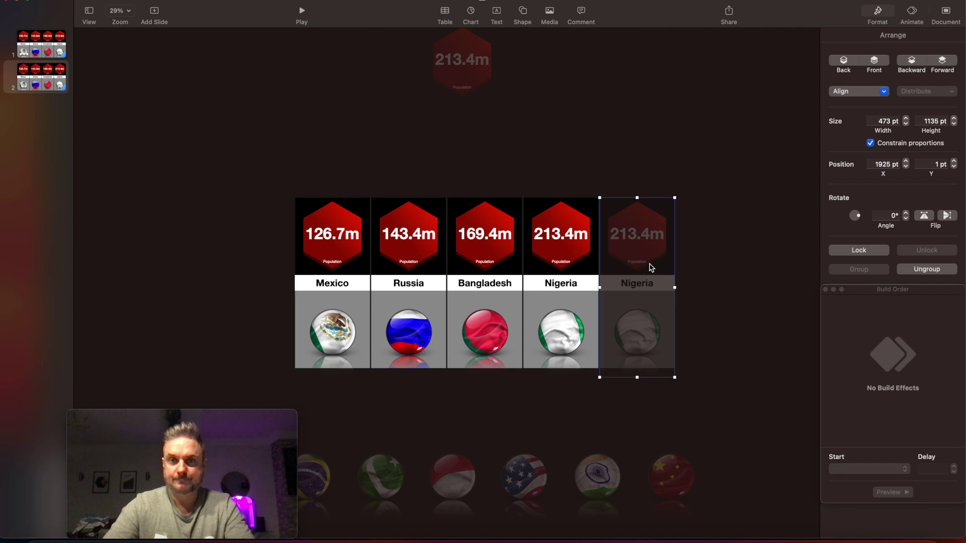
pyautogui.click(625, 142)
# Review the Mexico column's build-in and the transition settings on slide 1, and return to slide 2.
pyautogui.click(35, 47)
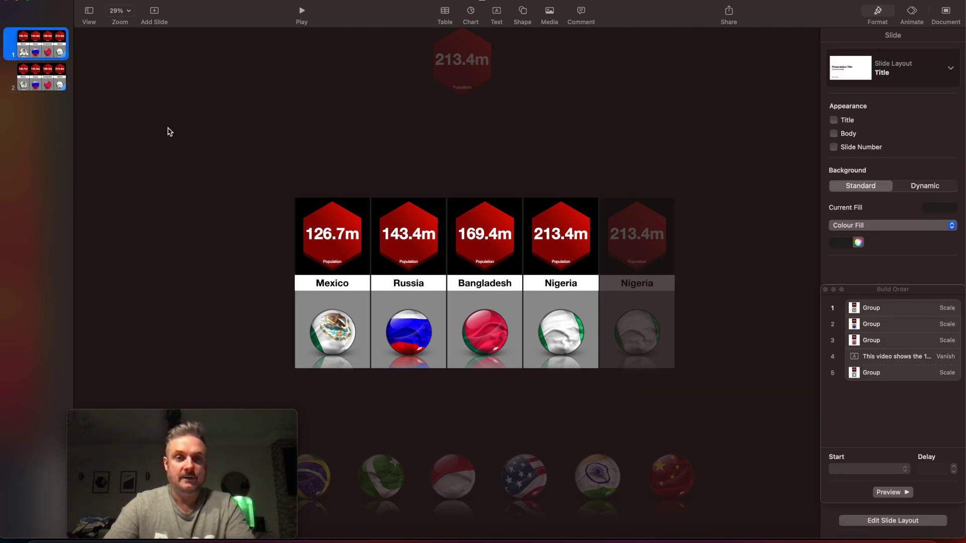
pyautogui.click(337, 295)
pyautogui.click(911, 14)
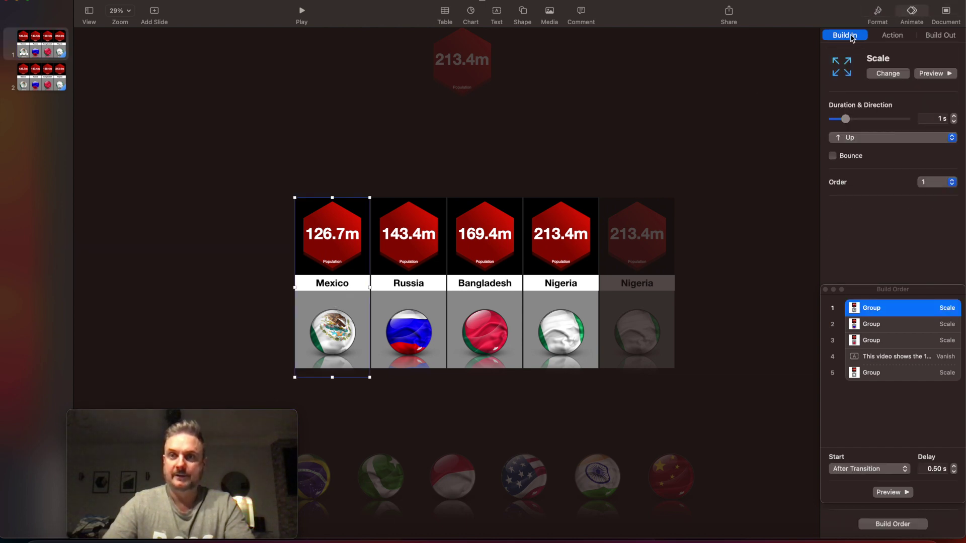
pyautogui.click(308, 146)
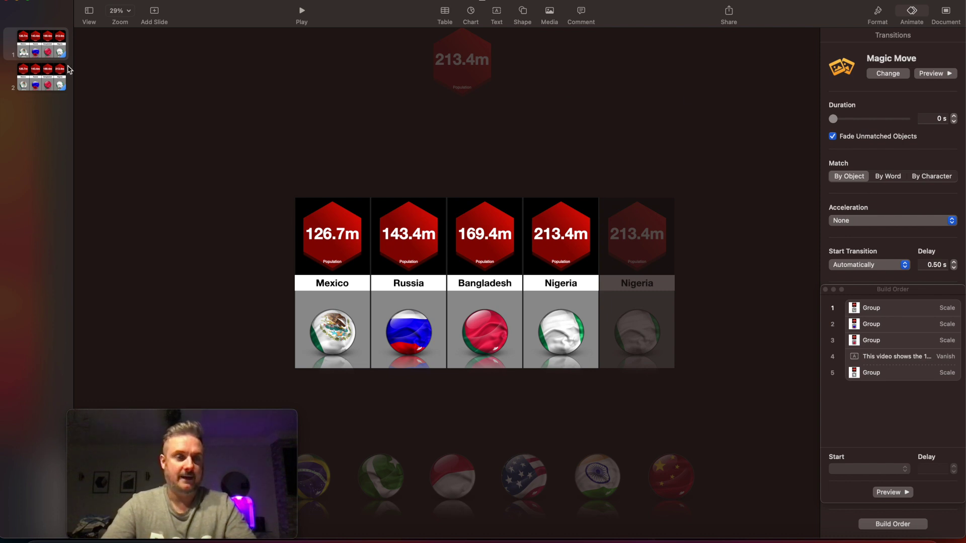
pyautogui.click(36, 75)
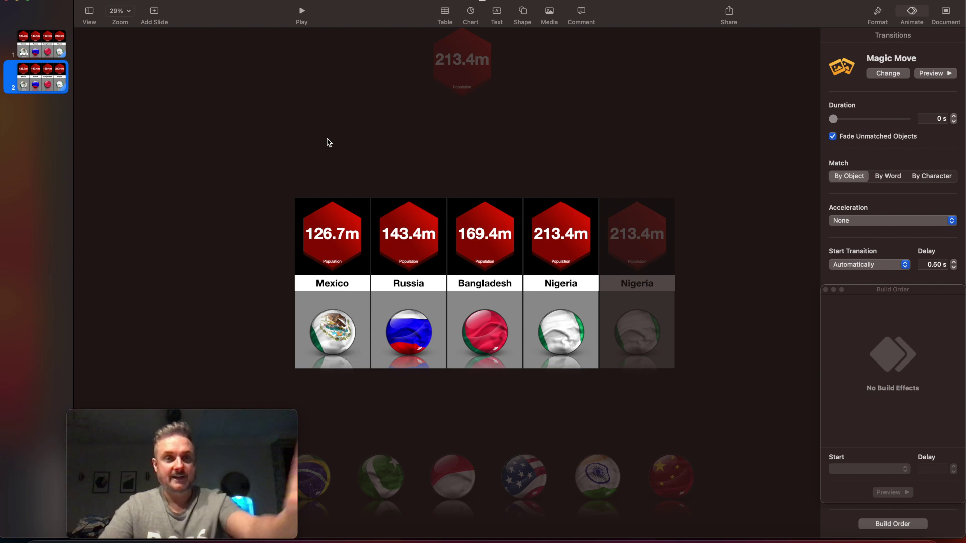
# Add a Move action to the grouped four columns with a duration of 12 s and alignment to the path.
pyautogui.click(433, 272)
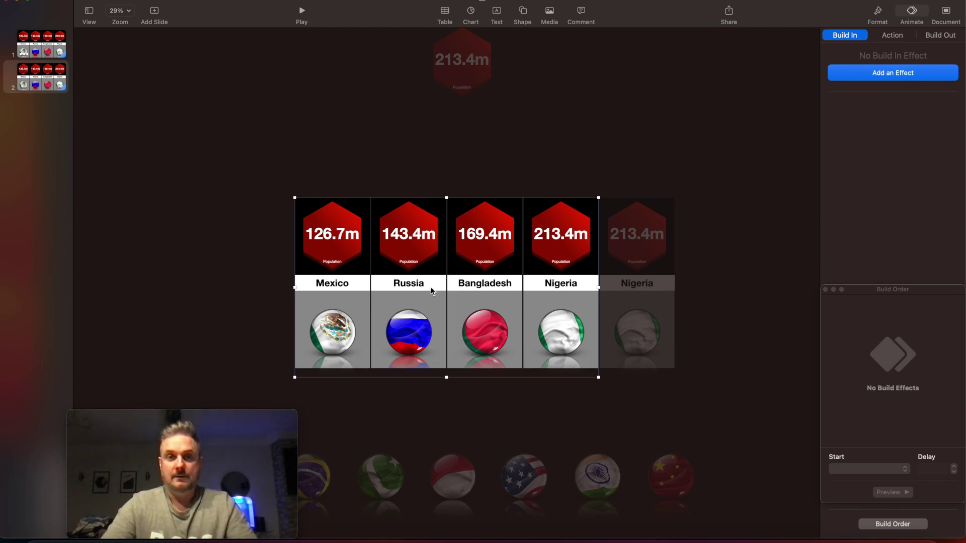
pyautogui.click(892, 34)
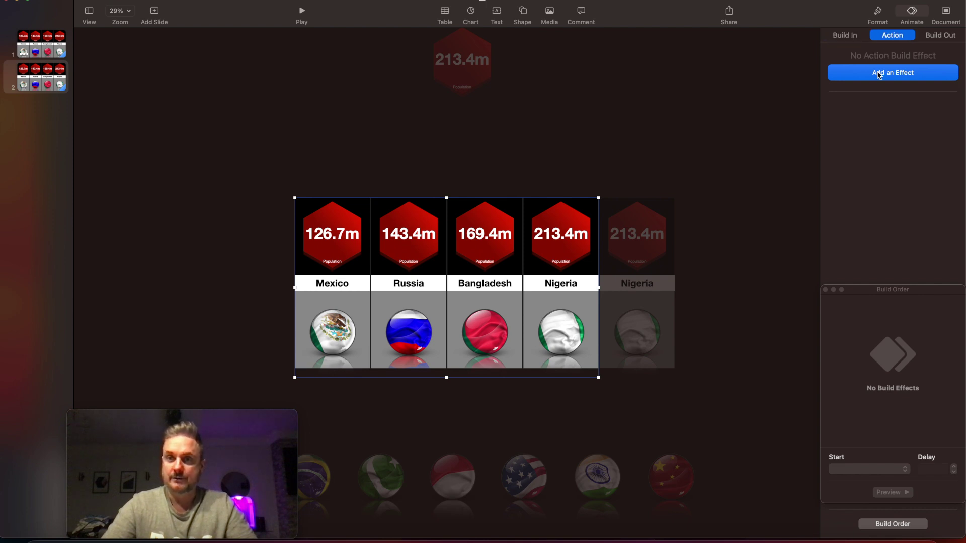
pyautogui.click(880, 73)
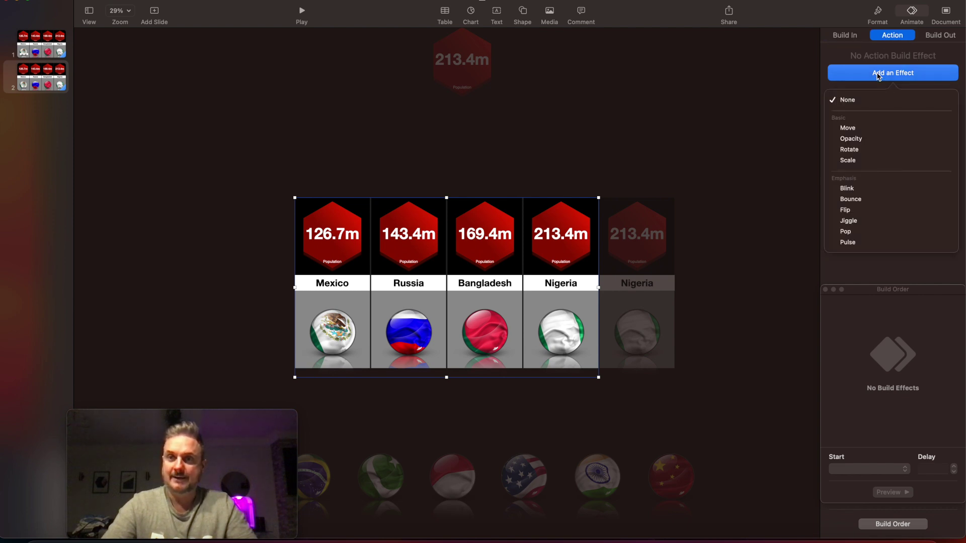
pyautogui.click(850, 129)
pyautogui.click(879, 119)
pyautogui.click(954, 116)
pyautogui.click(954, 116)
pyautogui.click(832, 178)
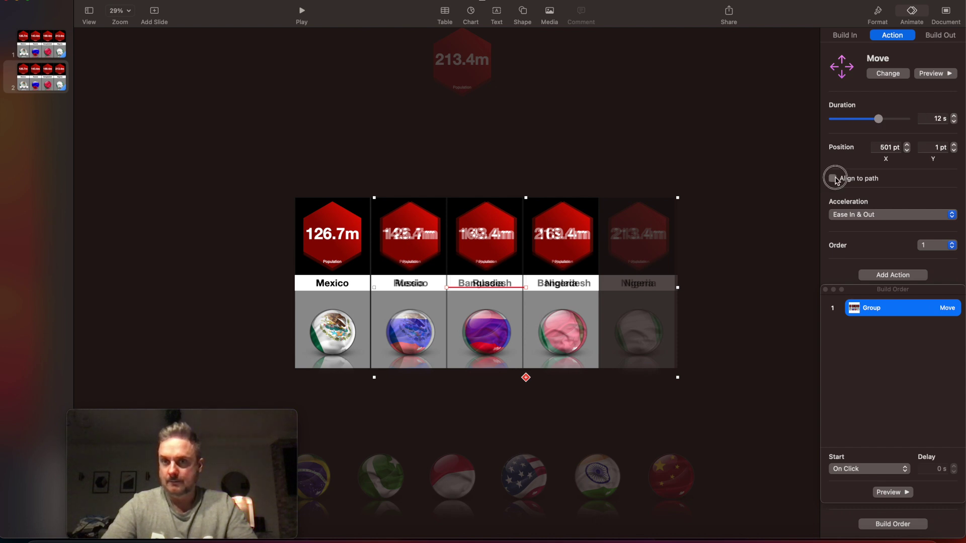
# Set the Move action's acceleration to None and make it start After Transition.
pyautogui.click(842, 218)
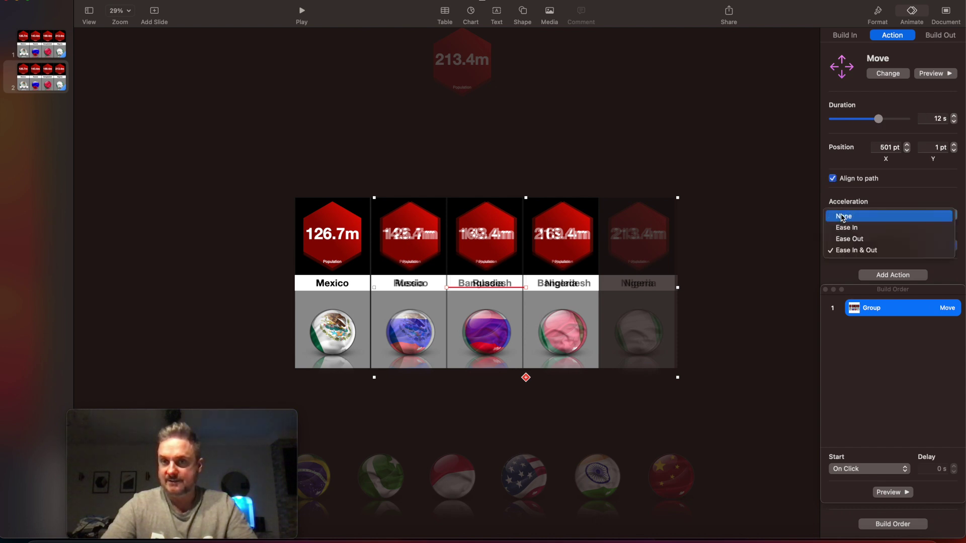
pyautogui.click(842, 216)
pyautogui.click(889, 470)
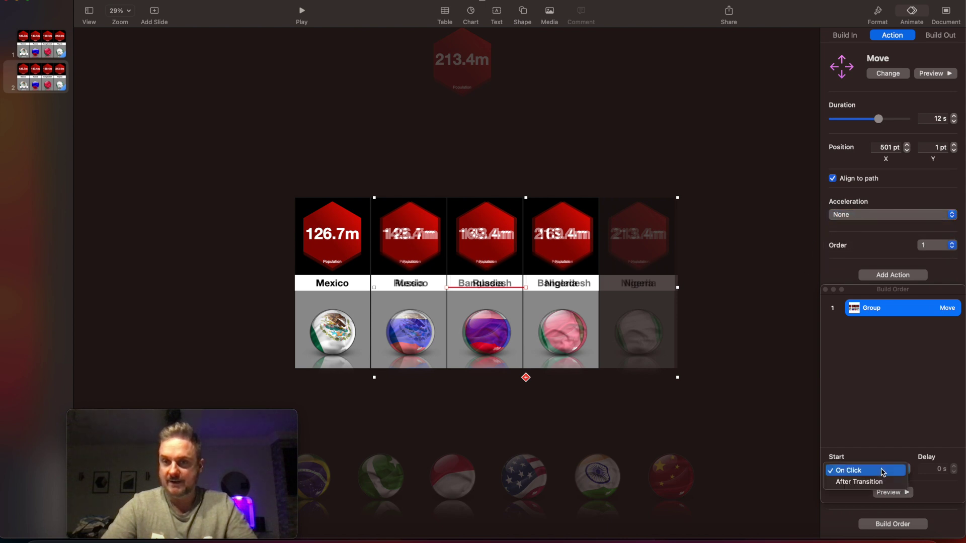
pyautogui.click(866, 478)
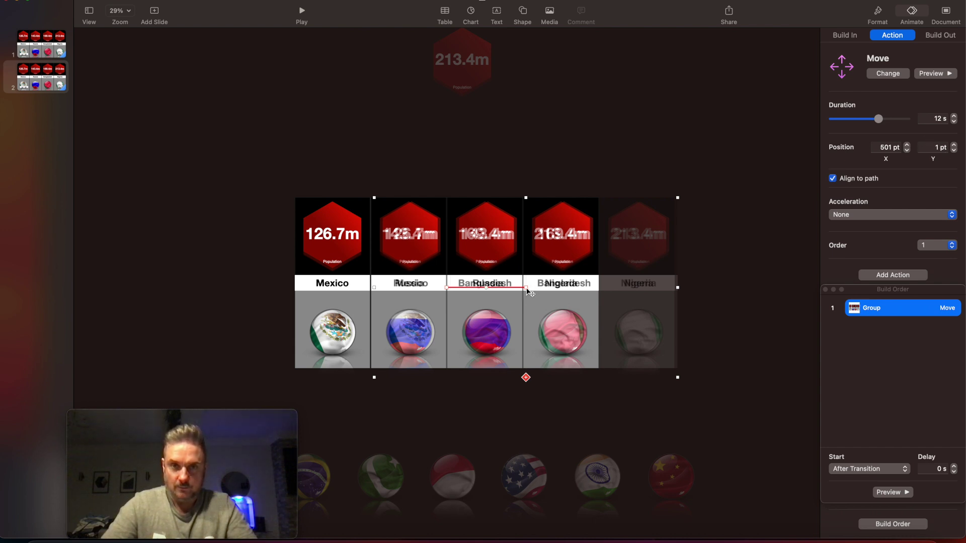
# Move the action's end point off the slide past the Mexico column, to X -1922 pt, Y 1 pt.
pyautogui.moveTo(528, 291); pyautogui.dragTo(141, 289)
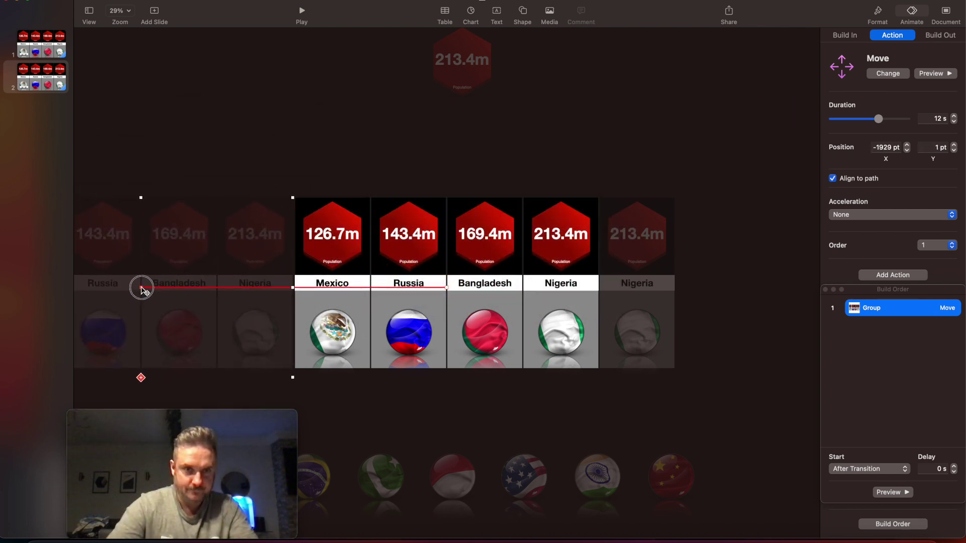
pyautogui.click(907, 146)
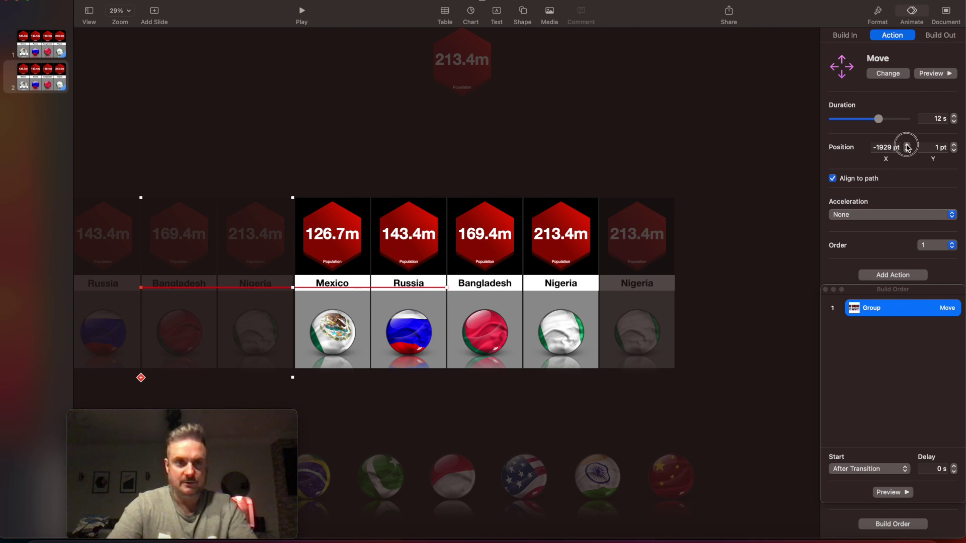
pyautogui.click(907, 146)
pyautogui.click(907, 145)
pyautogui.click(907, 146)
pyautogui.click(907, 145)
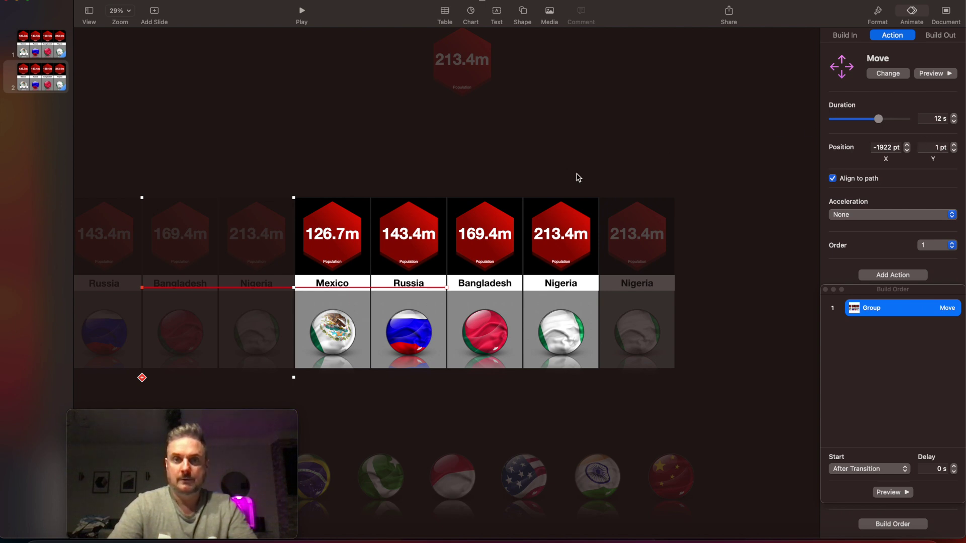
# Ungroup the off-slide Nigeria column beside the slide and change its country name to Brazil.
pyautogui.click(645, 249)
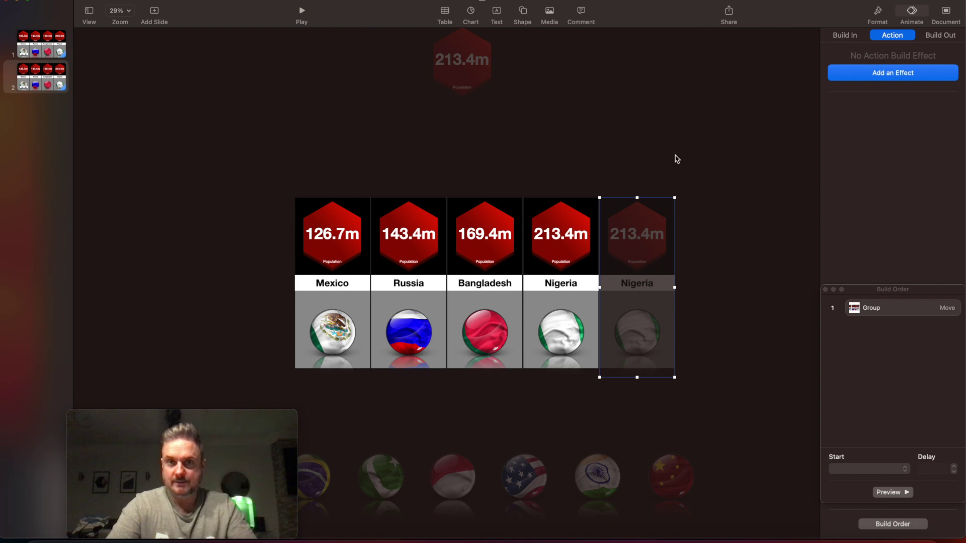
pyautogui.rightClick(642, 299)
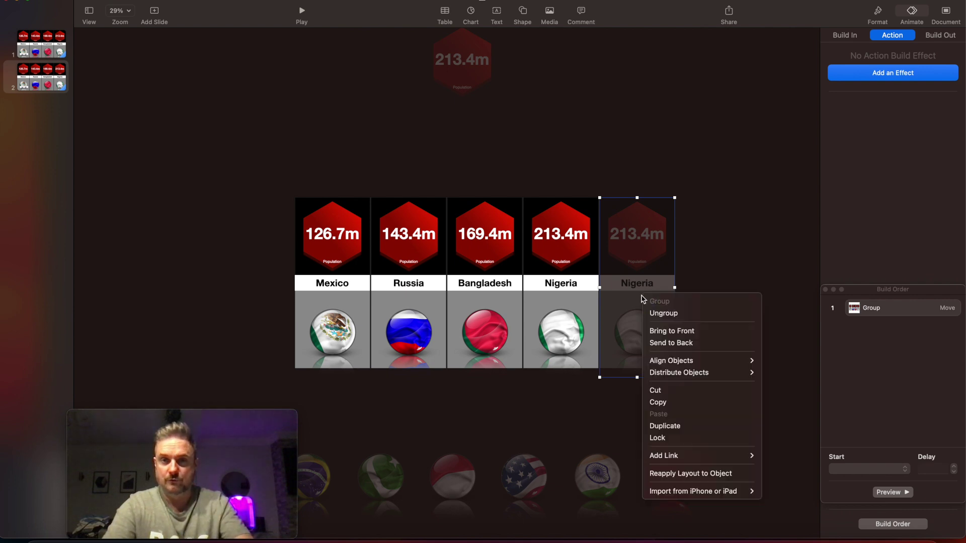
pyautogui.click(674, 310)
pyautogui.click(711, 289)
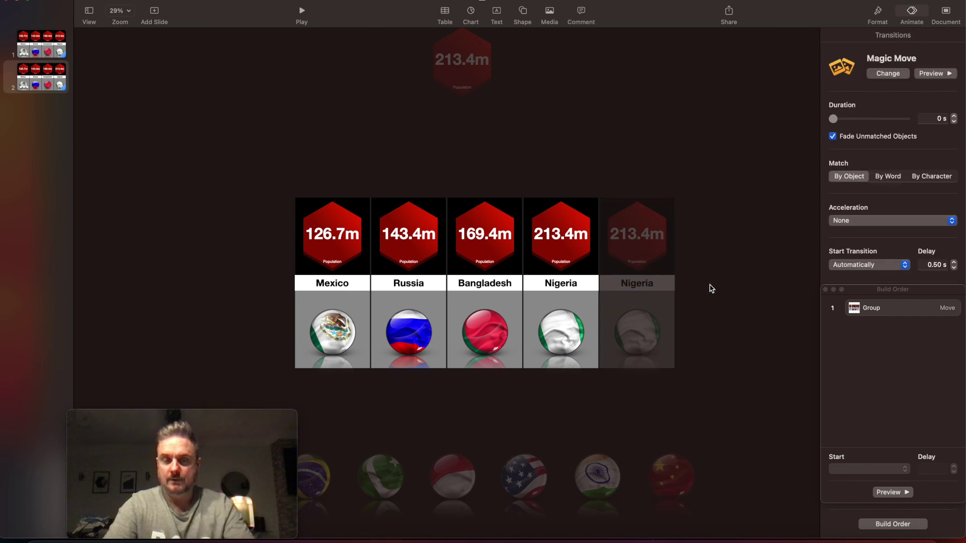
pyautogui.click(641, 286)
pyautogui.doubleClick(640, 285)
pyautogui.write('brazil')
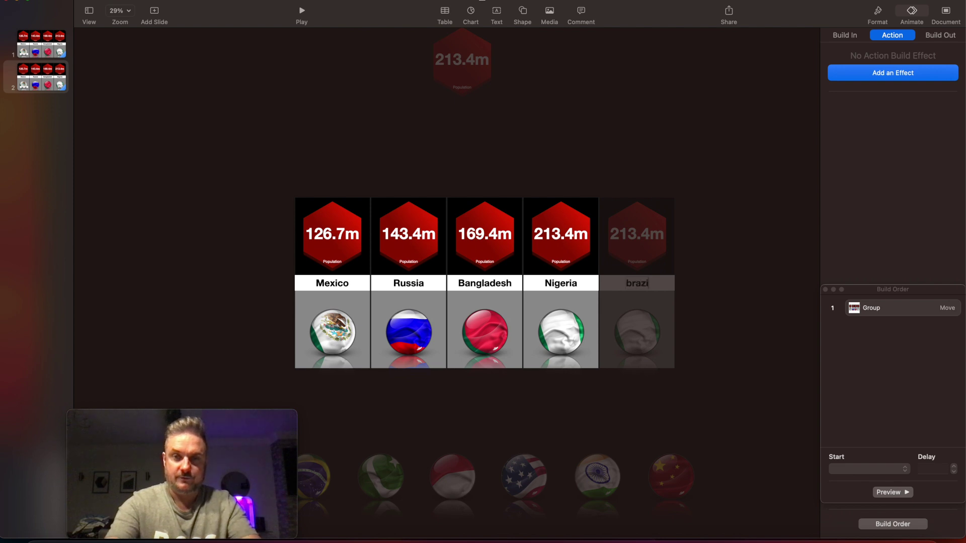
pyautogui.click(698, 270)
# Change the population figure in the Brazil column to 214.3m.
pyautogui.click(655, 245)
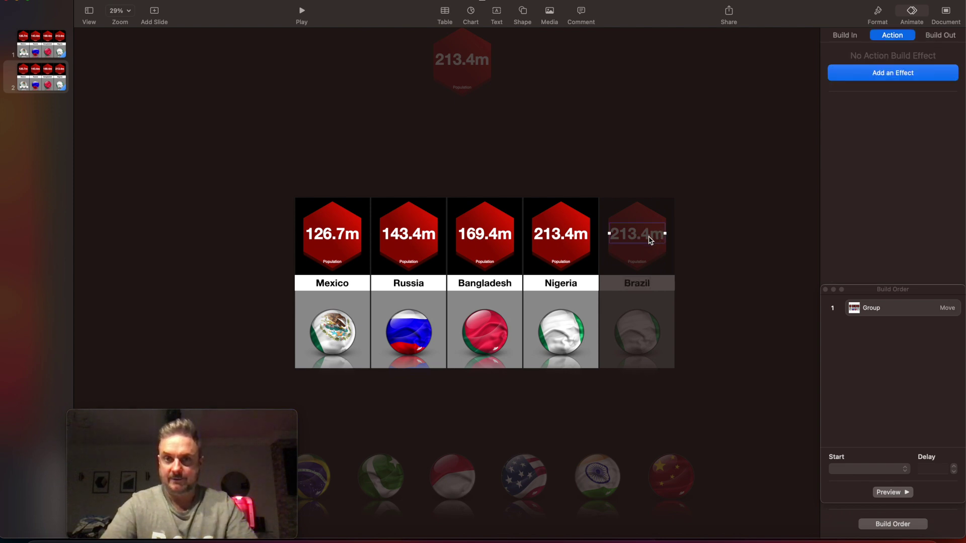
pyautogui.press('BackSpace')
pyautogui.press('BackSpace')
pyautogui.press('BackSpace')
pyautogui.write('4')
pyautogui.write('.3')
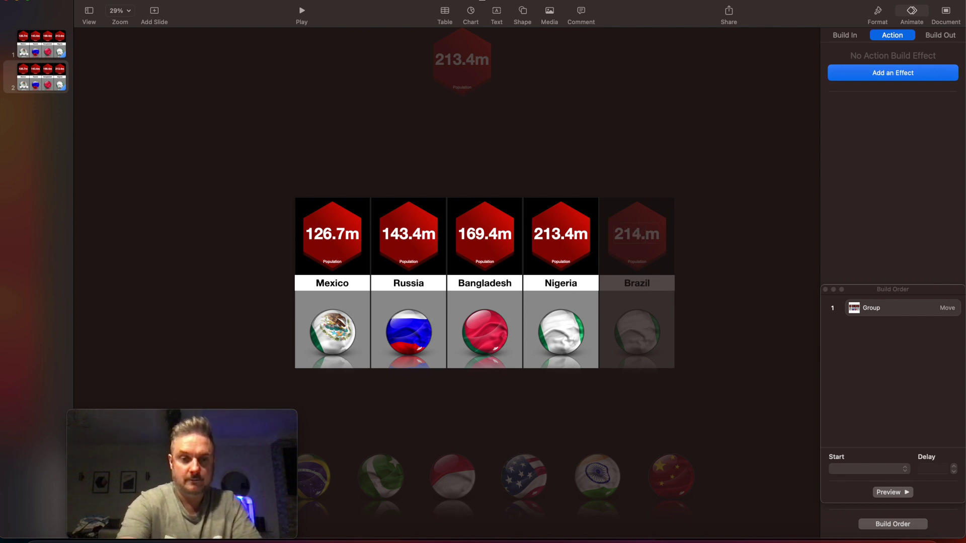
pyautogui.click(759, 168)
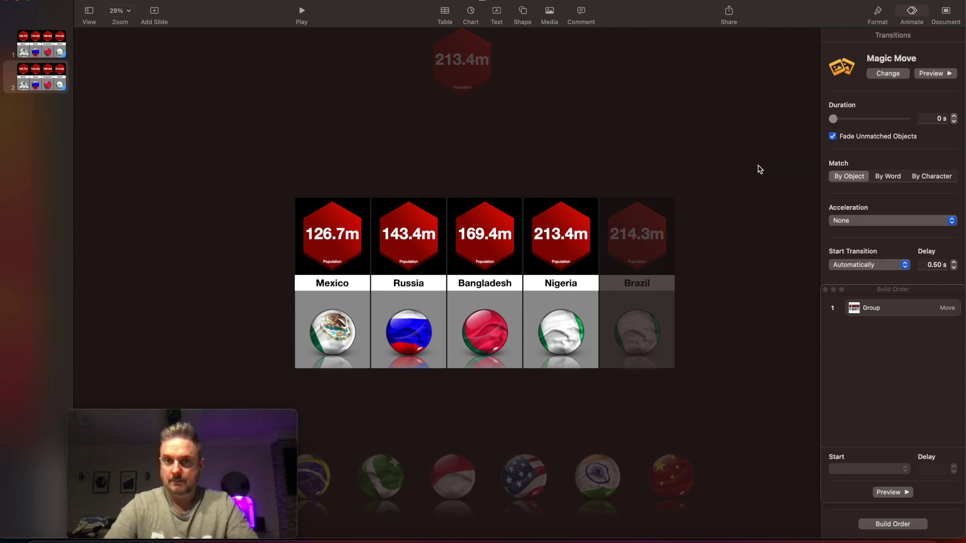
# Replace the Nigeria flag in the Brazil column with the Brazil flag at X 1933 pt, Y 674 pt, and bring it to the front.
pyautogui.click(638, 340)
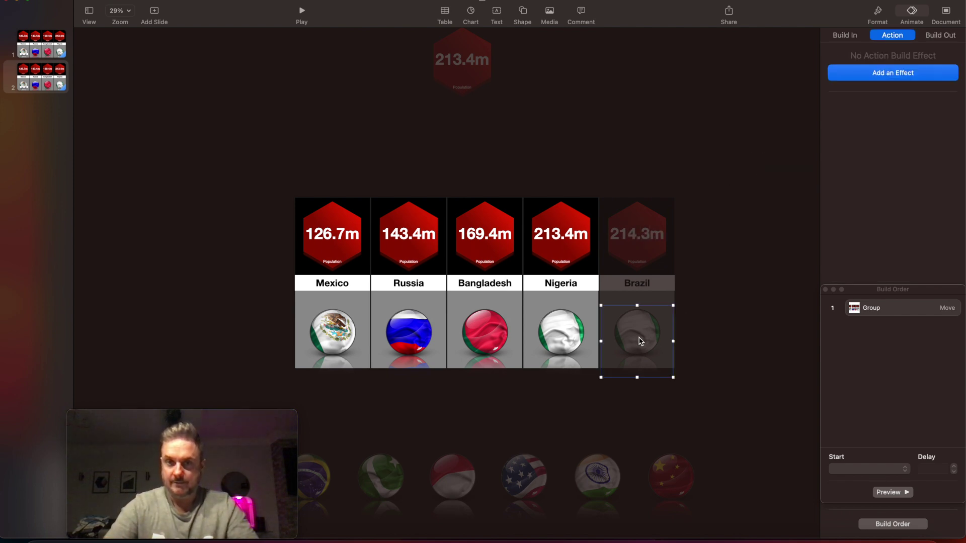
pyautogui.click(881, 16)
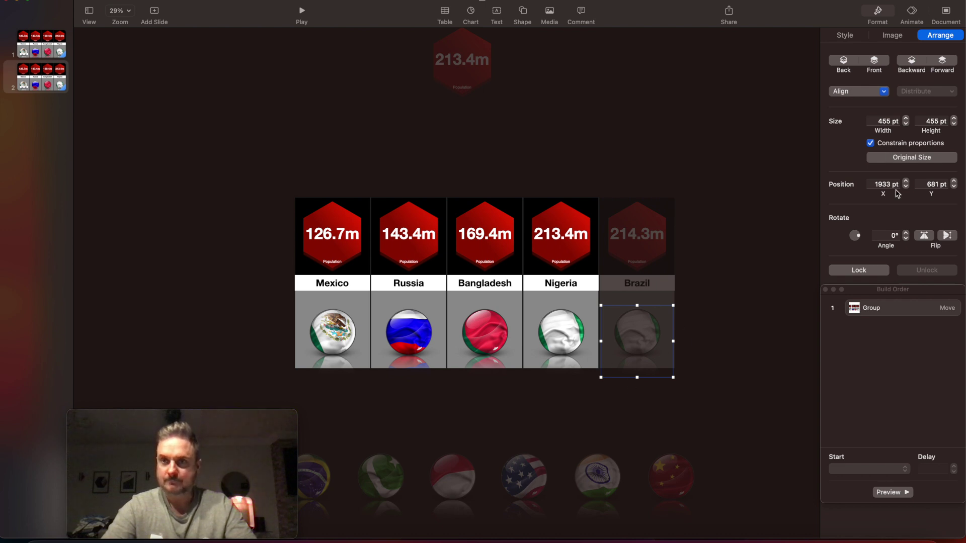
pyautogui.moveTo(641, 342)
pyautogui.mouseDown()
pyautogui.moveTo(415, 363)
pyautogui.moveTo(642, 353)
pyautogui.moveTo(649, 335)
pyautogui.mouseUp()
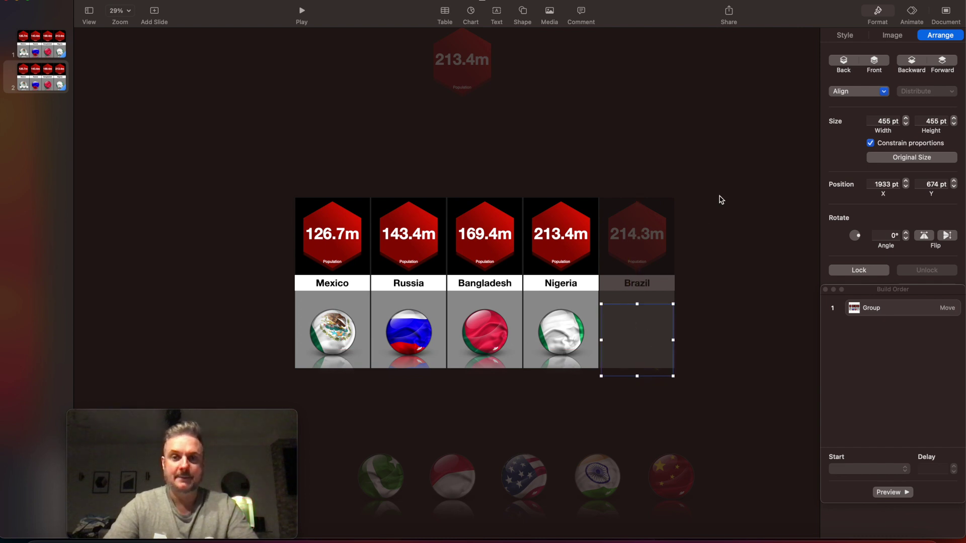
pyautogui.click(874, 66)
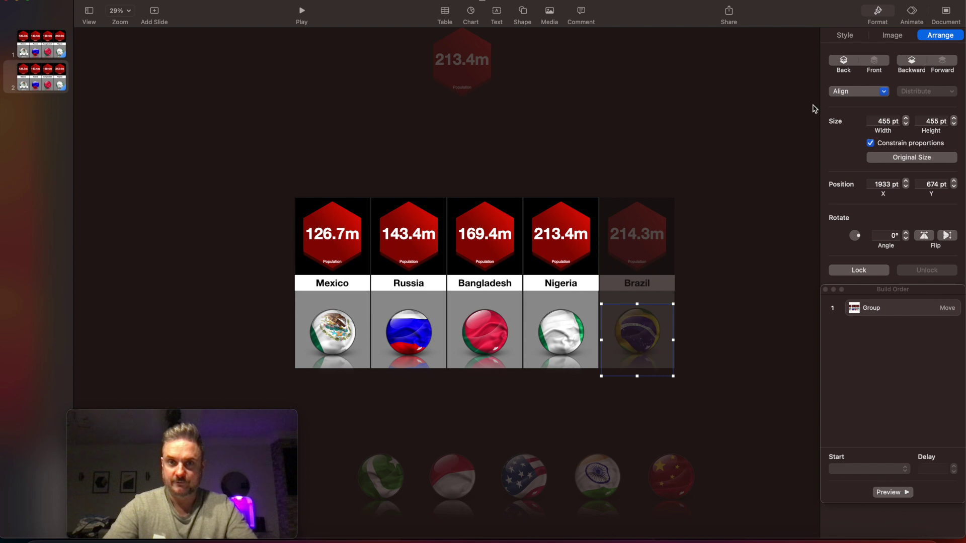
# Set the Brazil flag's vertical position to Y 681 pt.
pyautogui.click(750, 217)
pyautogui.click(647, 338)
pyautogui.moveTo(645, 334); pyautogui.dragTo(644, 337)
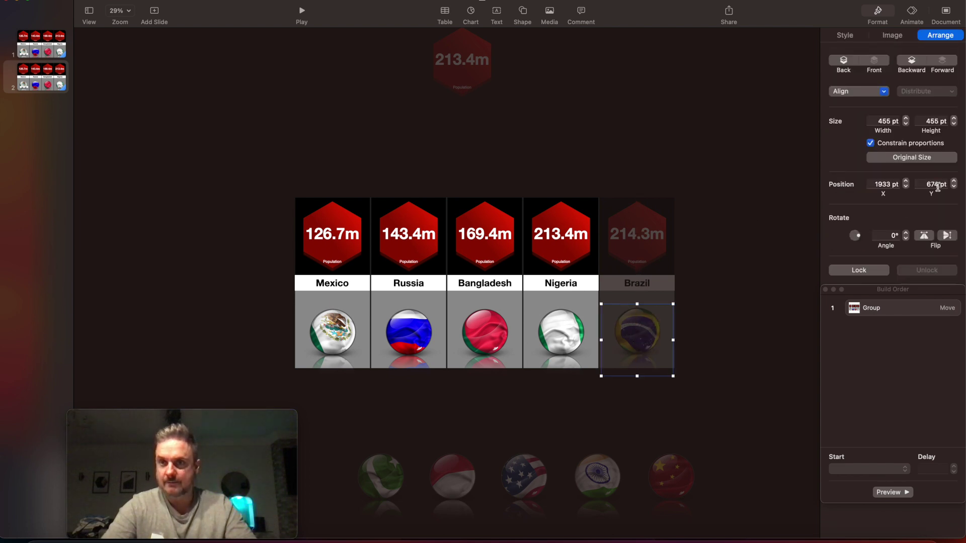
pyautogui.click(953, 181)
pyautogui.click(954, 182)
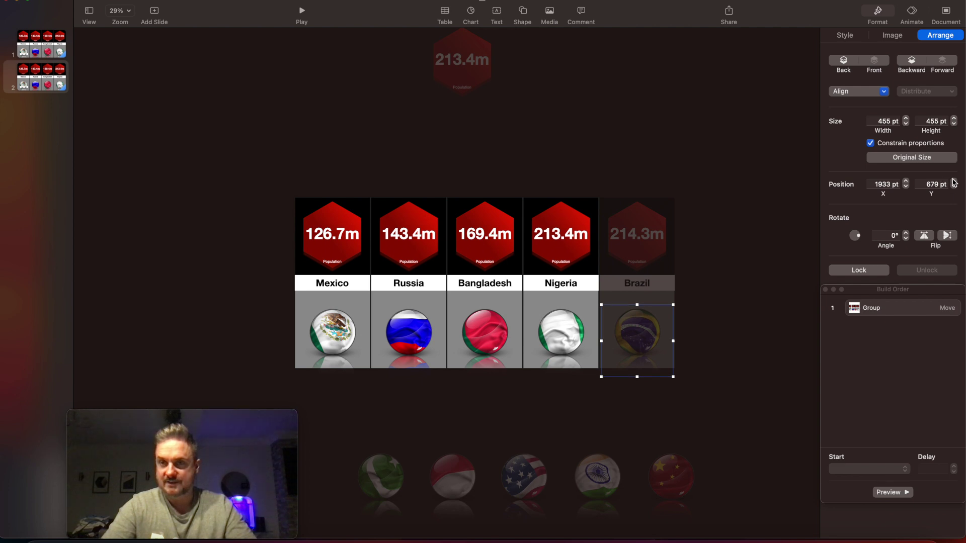
pyautogui.click(954, 181)
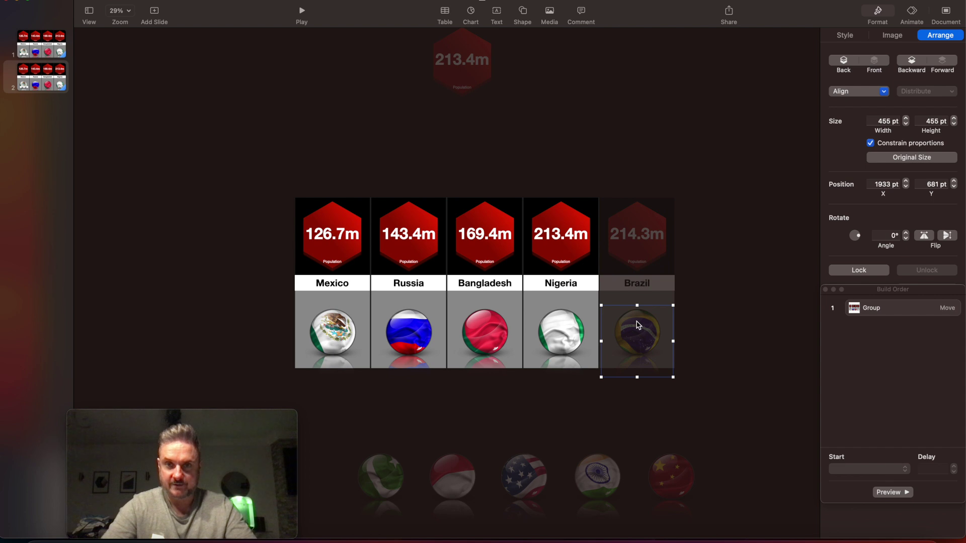
# Select all objects of the Brazil column, group them and open the group's animation settings.
pyautogui.click(654, 163)
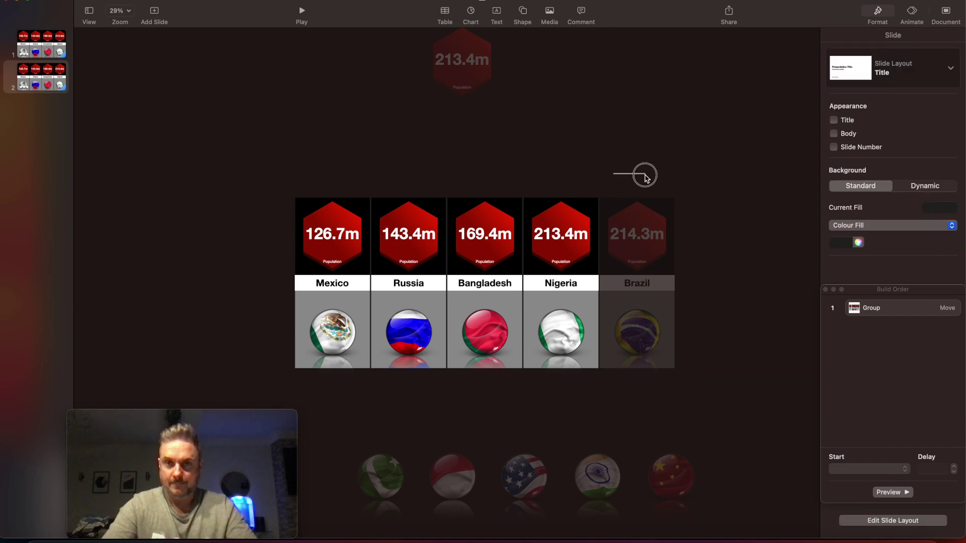
pyautogui.moveTo(636, 172); pyautogui.dragTo(669, 339)
pyautogui.rightClick(649, 316)
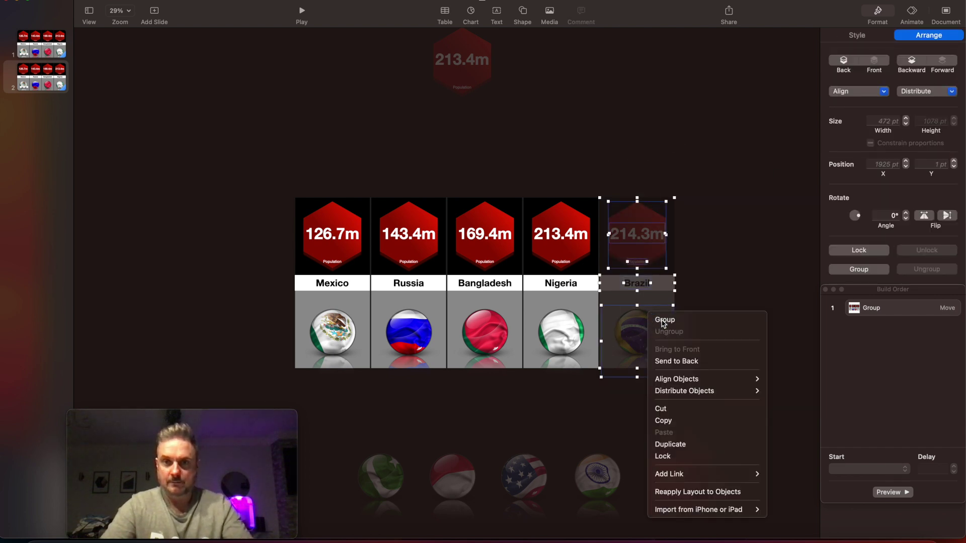
pyautogui.click(649, 318)
pyautogui.click(911, 20)
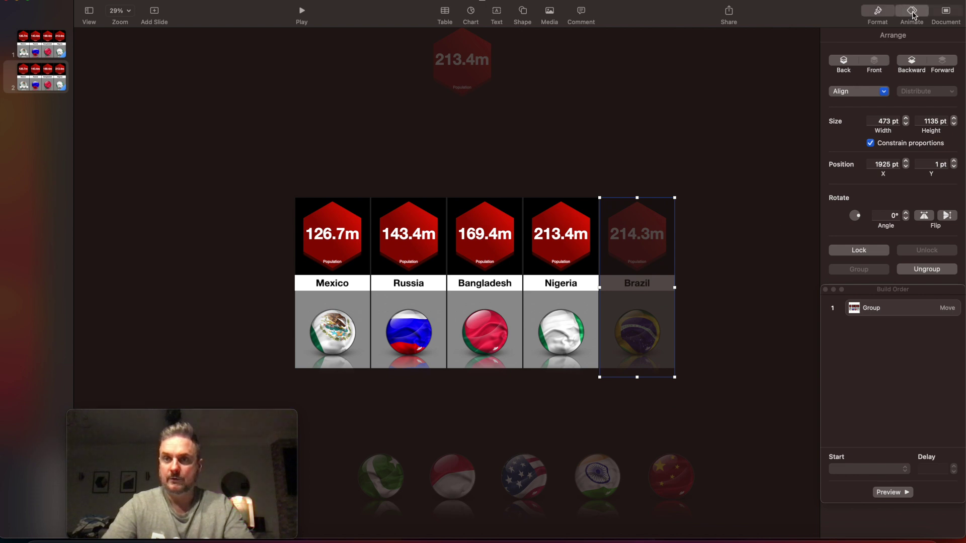
# Add a Move action to the Brazil group with a 15 s duration, alignment to path and no acceleration.
pyautogui.click(879, 74)
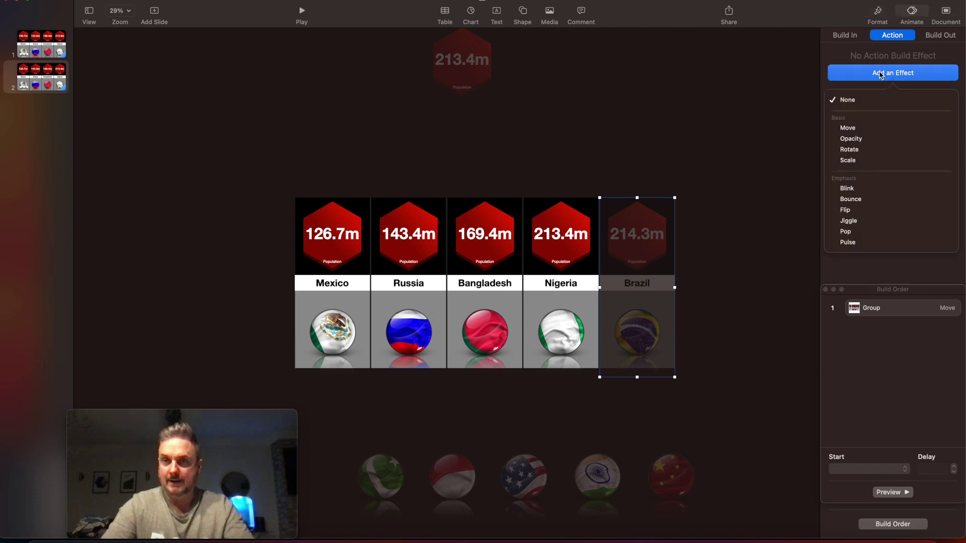
pyautogui.click(835, 129)
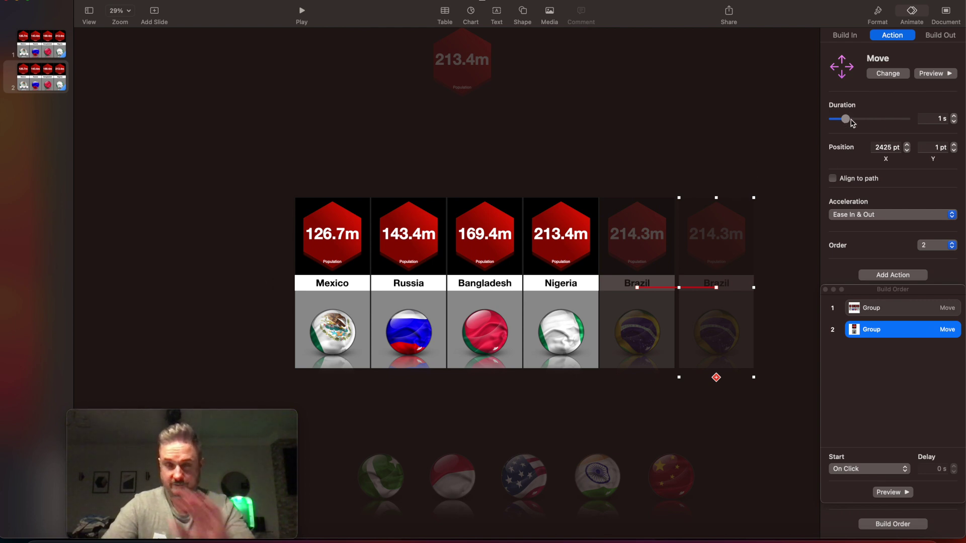
pyautogui.click(884, 119)
pyautogui.click(953, 122)
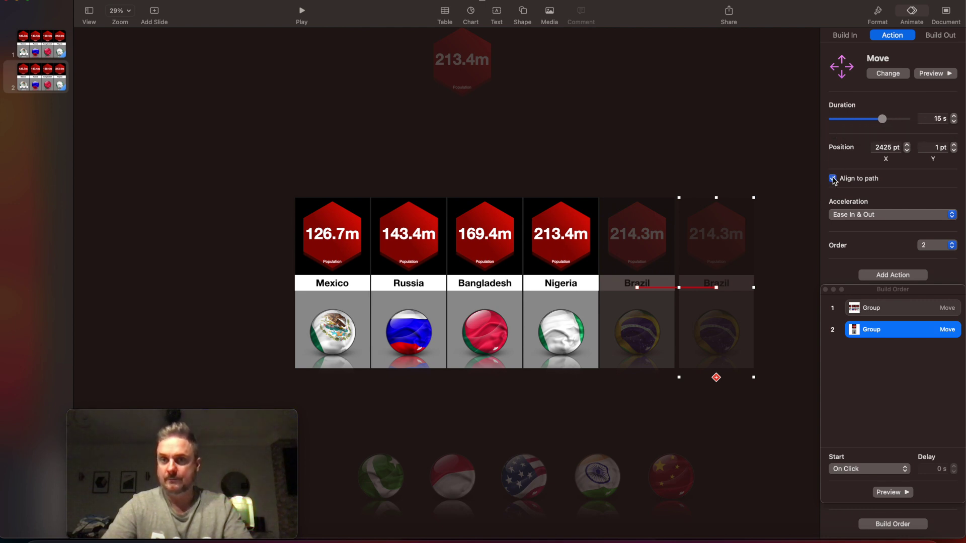
pyautogui.click(844, 215)
pyautogui.click(845, 215)
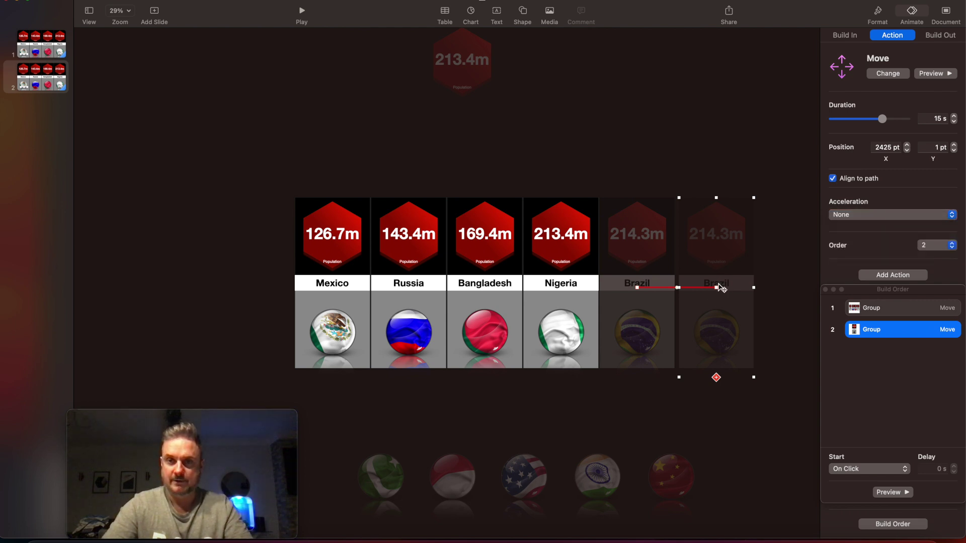
# End the Brazil group's move just off the slide's left edge at X -480 pt, Y 1 pt, and start it With Build 1.
pyautogui.moveTo(719, 291); pyautogui.dragTo(258, 290)
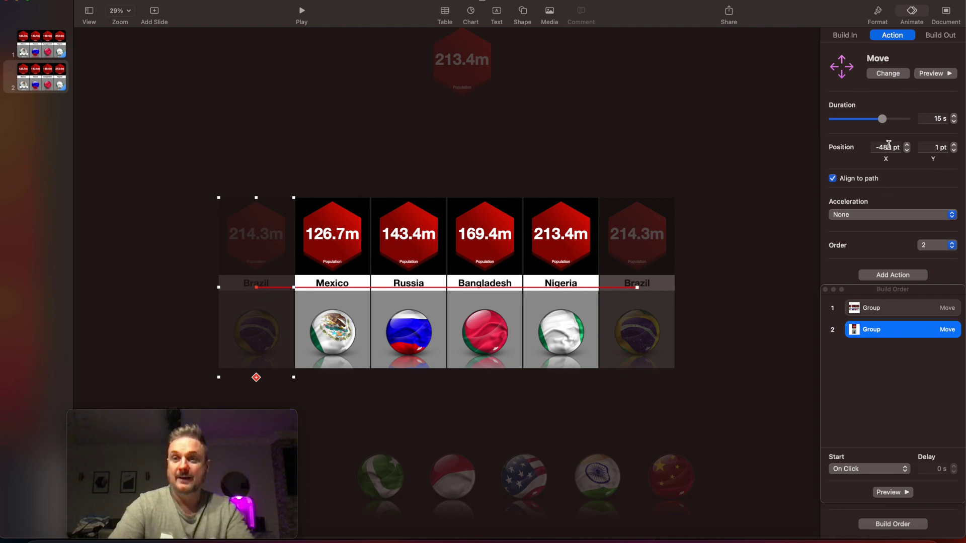
pyautogui.click(854, 469)
pyautogui.click(854, 482)
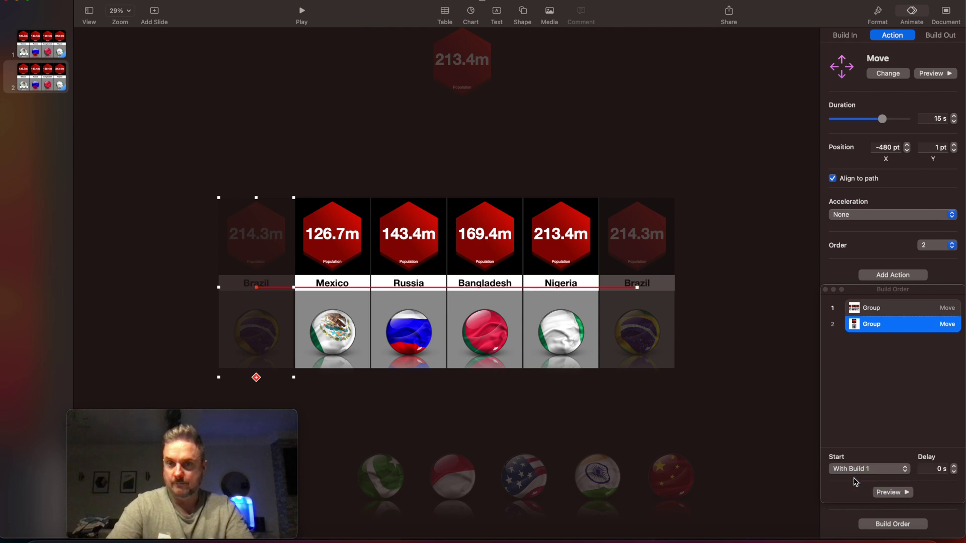
# Play the presentation from slide 1 to check the Brazil column's movement.
pyautogui.click(40, 46)
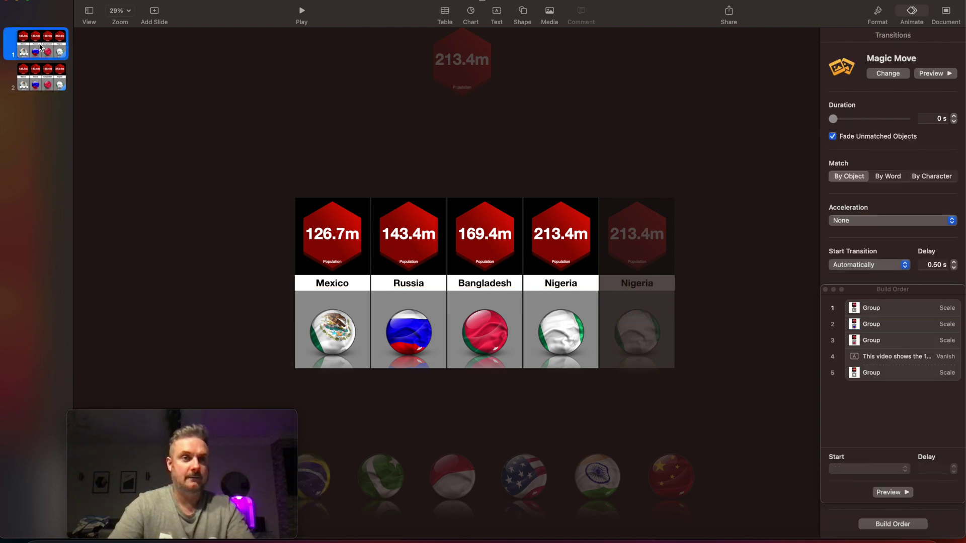
pyautogui.click(302, 12)
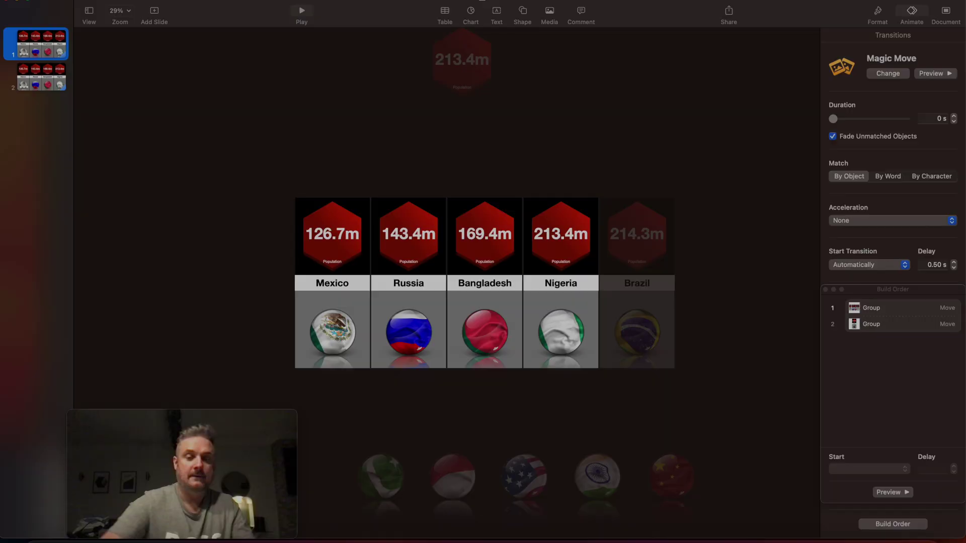
# On slide 2, place a copy of the Brazil column to the right of the original and ungroup the copy.
pyautogui.click(41, 76)
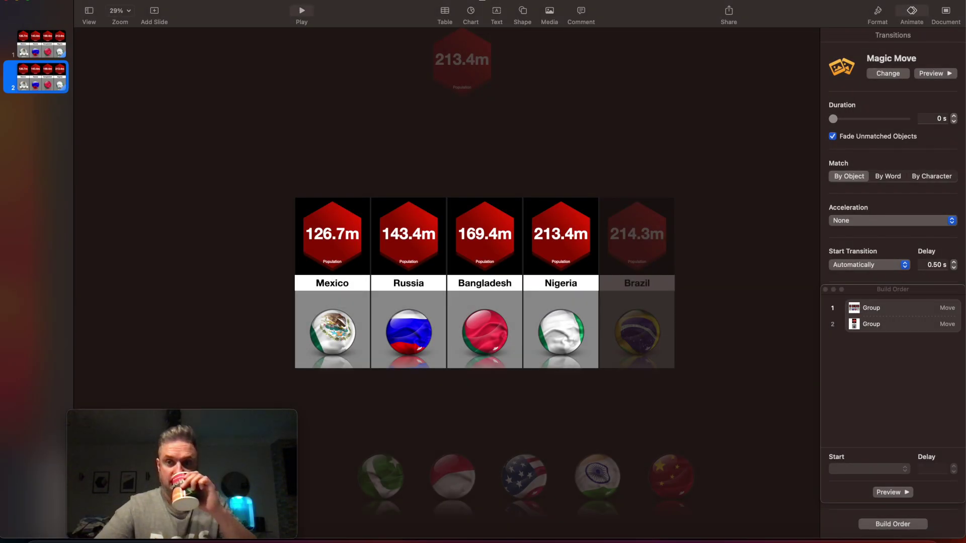
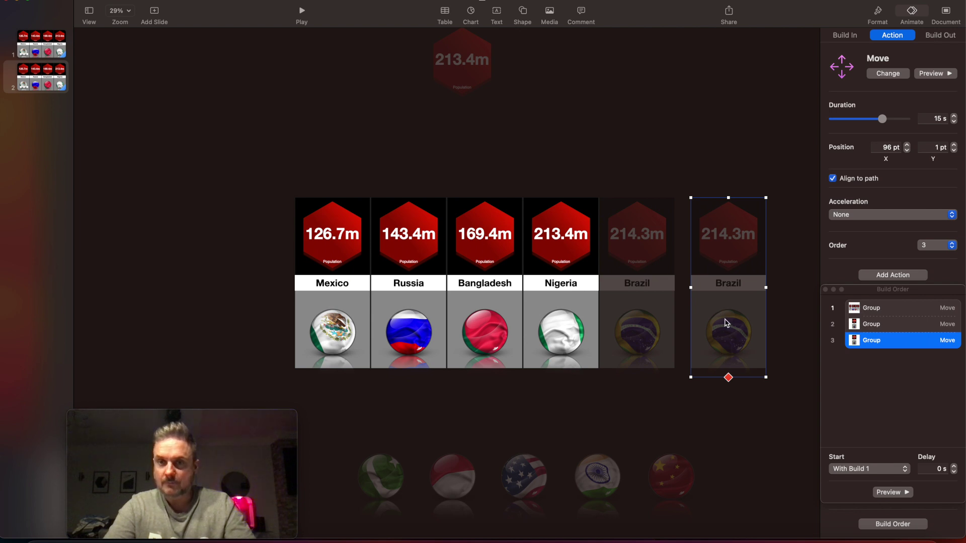
pyautogui.rightClick(726, 322)
pyautogui.click(735, 337)
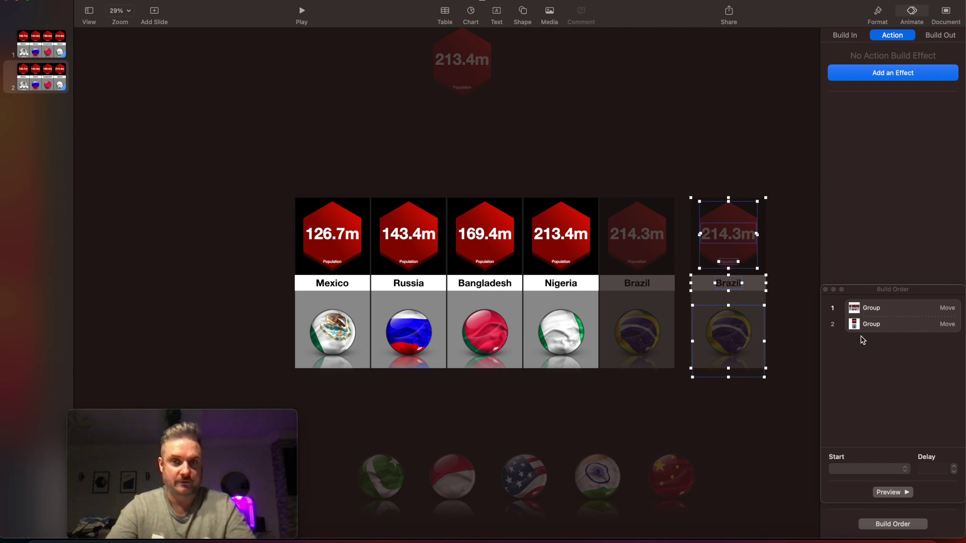
pyautogui.click(741, 418)
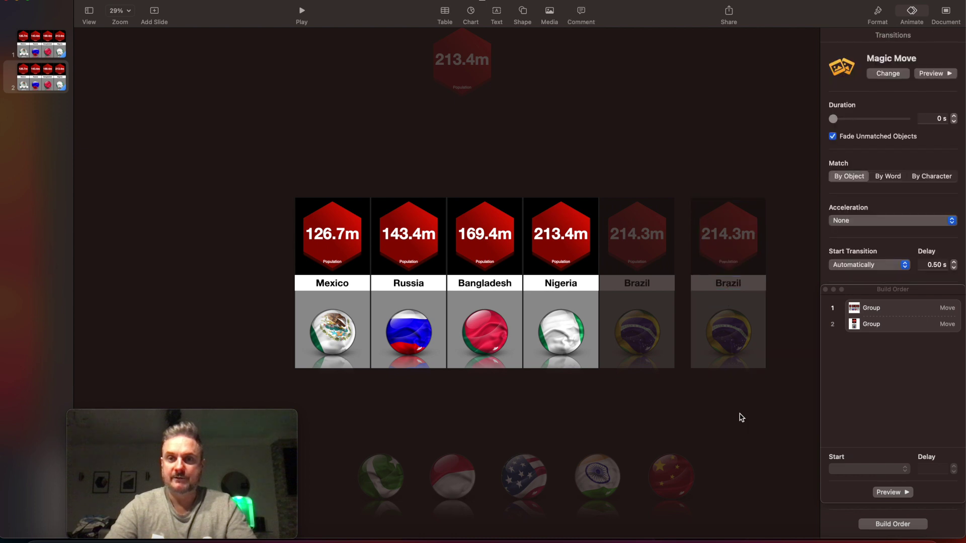
# Change the country name in the copied column to Pakistan.
pyautogui.click(735, 286)
pyautogui.doubleClick(732, 283)
pyautogui.press('BackSpace')
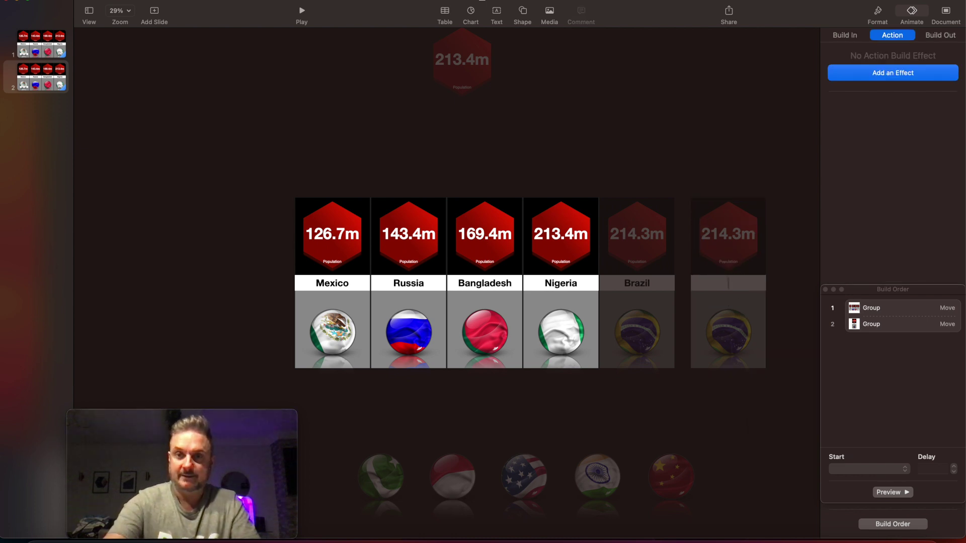
pyautogui.write('pakistan')
pyautogui.click(741, 152)
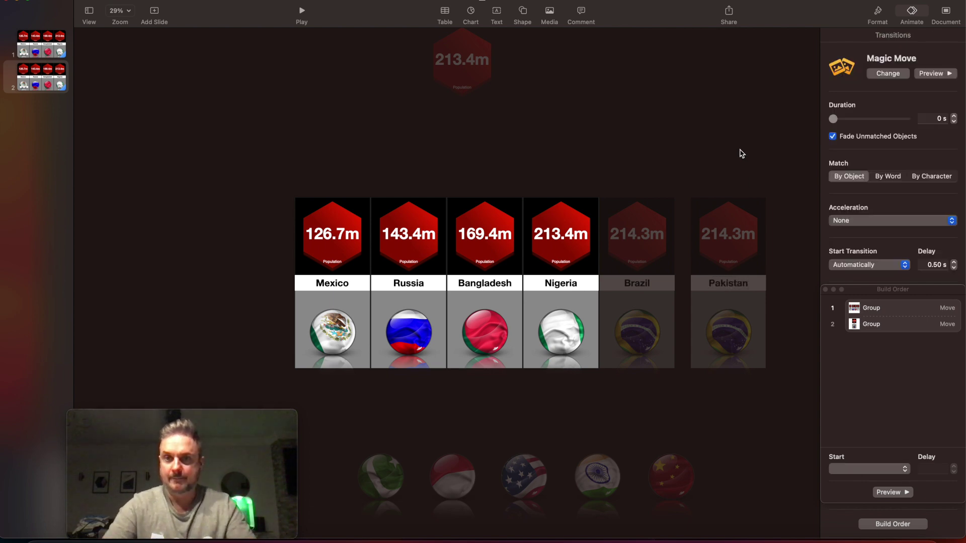
# Replace the Brazil flag in the Pakistan column with the Pakistan flag at X 2509 pt, Y 681 pt, brought to the front.
pyautogui.click(729, 334)
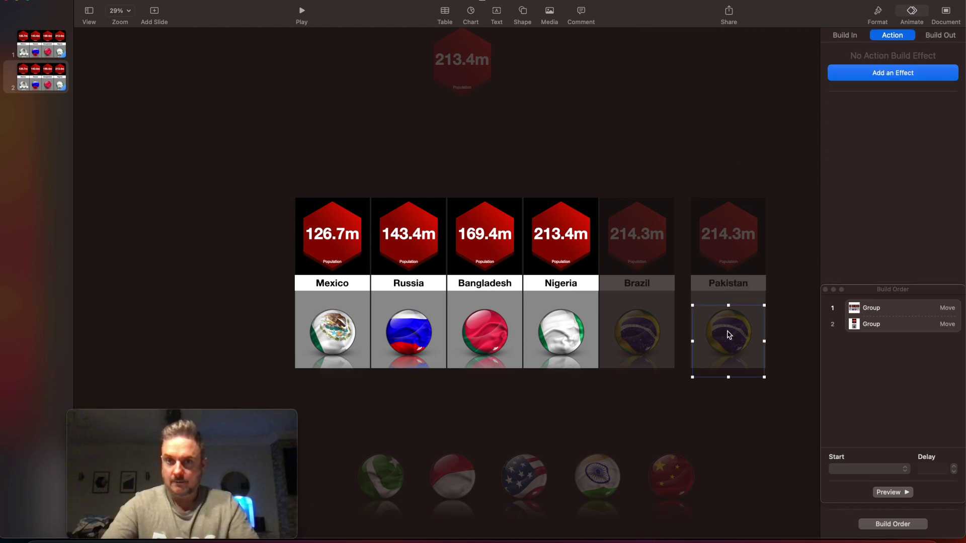
pyautogui.click(877, 14)
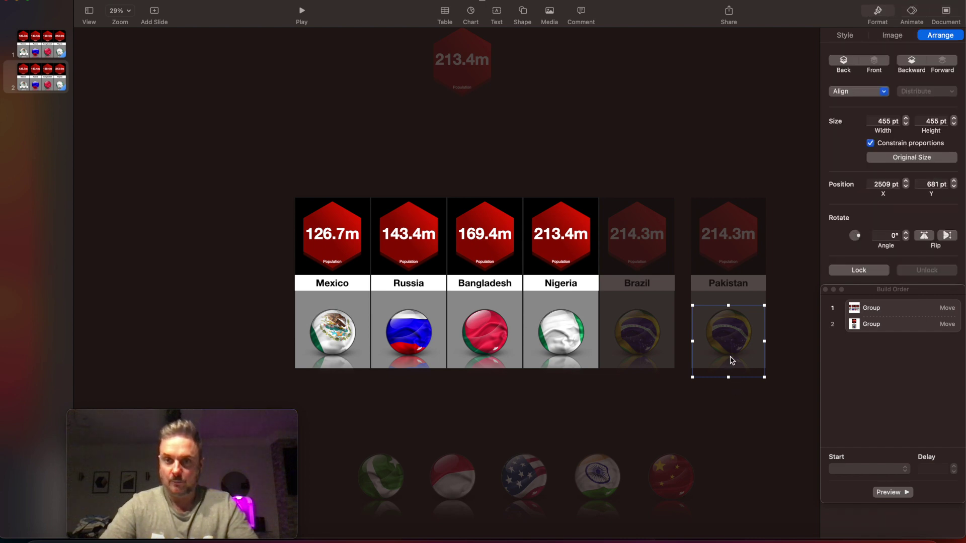
pyautogui.press('BackSpace')
pyautogui.moveTo(377, 470); pyautogui.dragTo(663, 348)
pyautogui.click(684, 378)
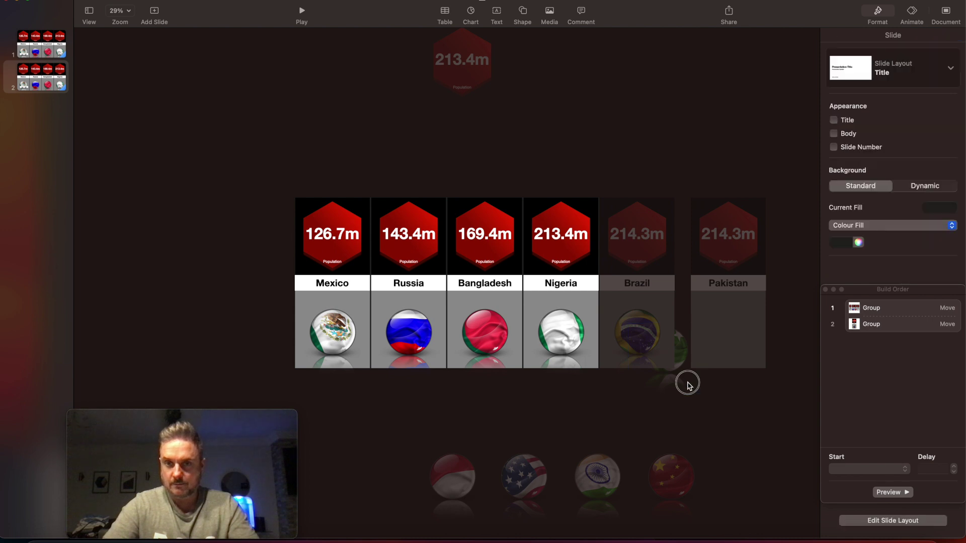
pyautogui.click(718, 358)
pyautogui.click(691, 377)
pyautogui.moveTo(681, 357); pyautogui.dragTo(741, 332)
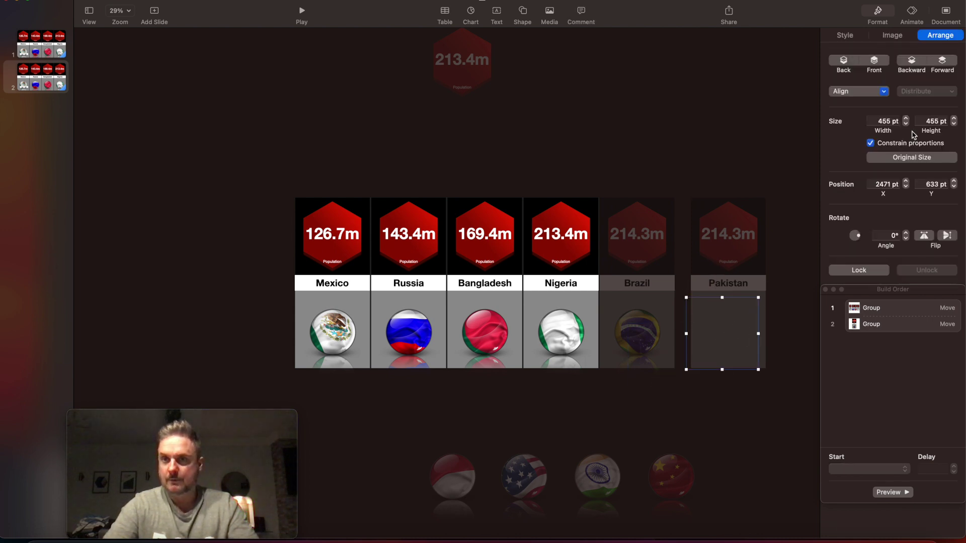
pyautogui.click(877, 62)
pyautogui.moveTo(734, 319); pyautogui.dragTo(738, 329)
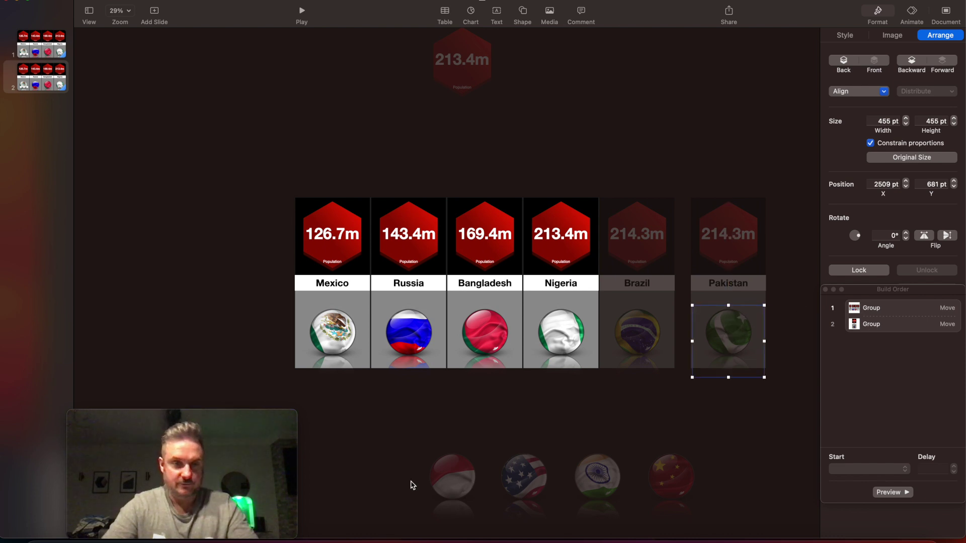
# Look up Pakistan's population on the worlddata.info page, and set the Pakistan column's figure in Keynote to 231.4m.
pyautogui.press('super+Tab')
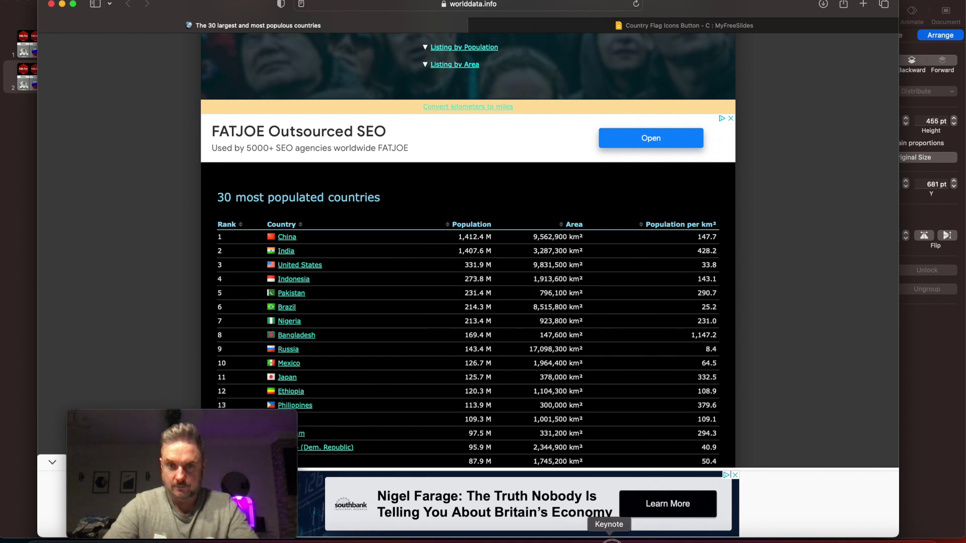
pyautogui.click(608, 537)
pyautogui.click(742, 239)
pyautogui.click(742, 236)
pyautogui.press('Escape')
pyautogui.click(742, 237)
pyautogui.press('BackSpace')
pyautogui.press('BackSpace')
pyautogui.press('BackSpace')
pyautogui.press('BackSpace')
pyautogui.write('31.4m')
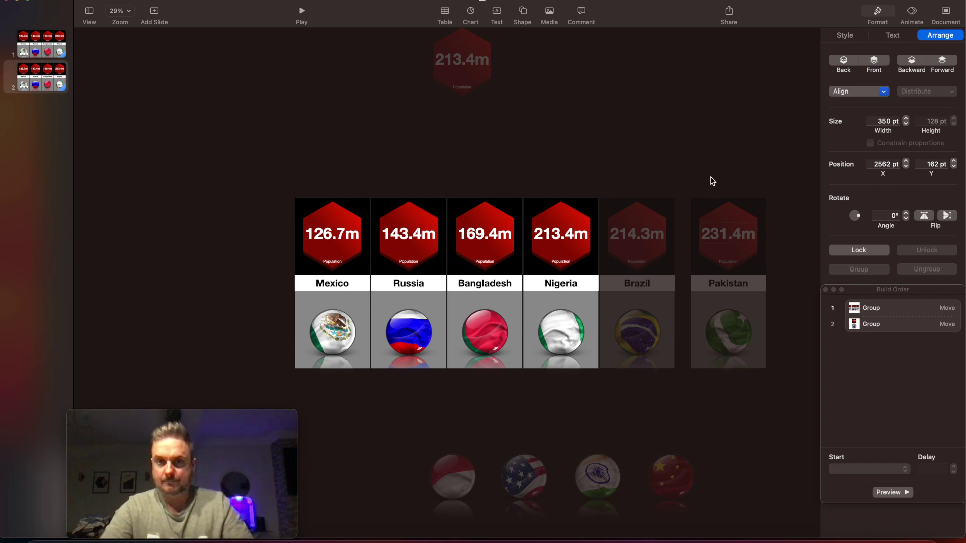
# Group all objects of the Pakistan column and place the group over the Brazil column at X 1925 pt, Y 1 pt.
pyautogui.moveTo(710, 178); pyautogui.dragTo(762, 342)
pyautogui.rightClick(743, 300)
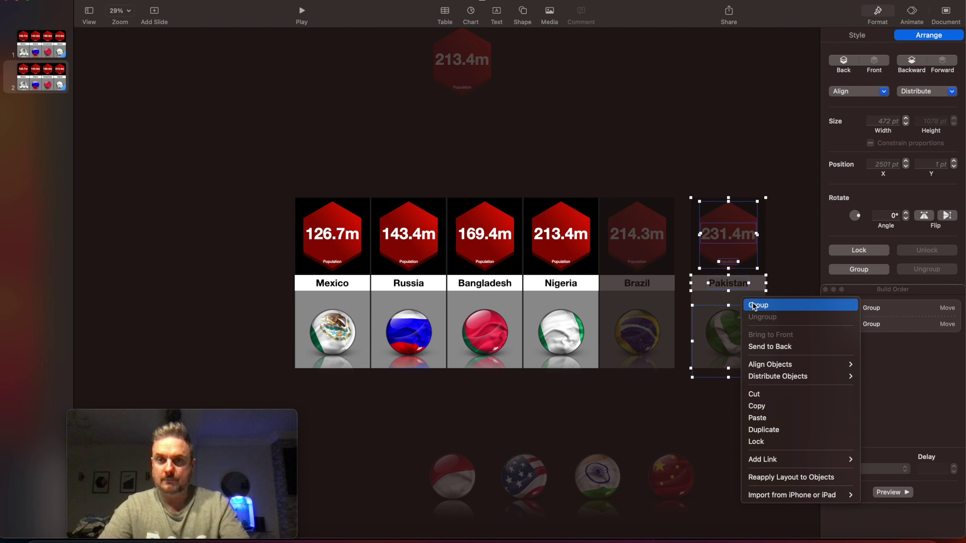
pyautogui.click(752, 305)
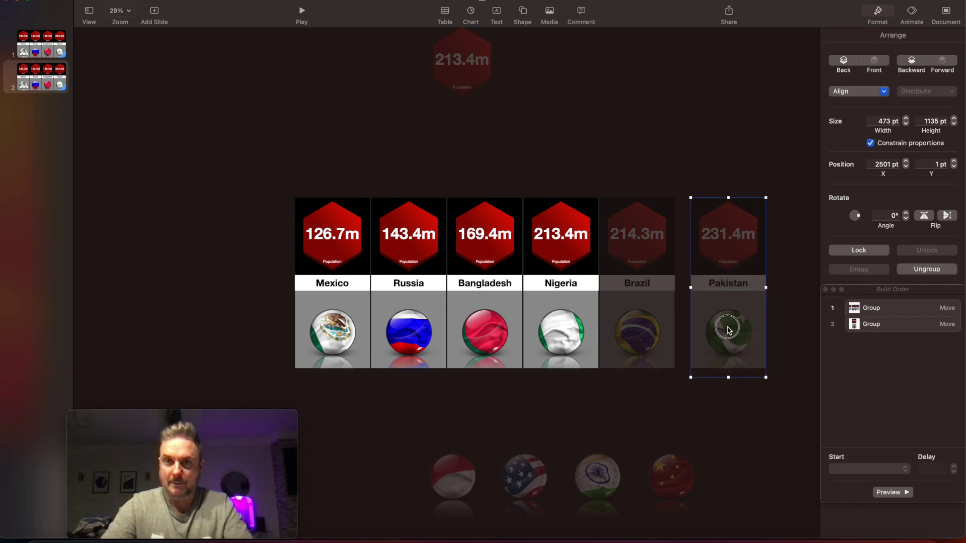
pyautogui.moveTo(728, 329); pyautogui.dragTo(635, 329)
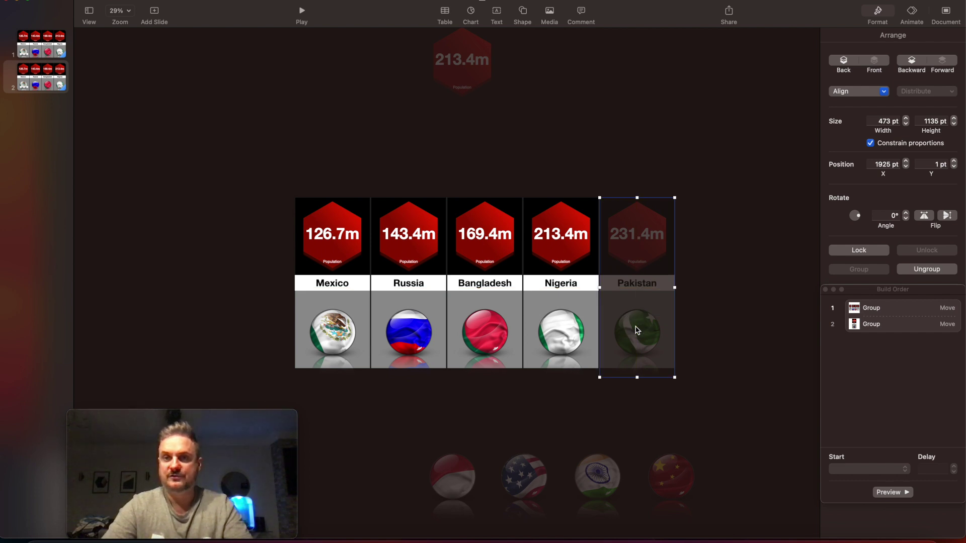
# Add a Move action to the Pakistan group with a 15 s duration, alignment to path and no acceleration.
pyautogui.click(911, 14)
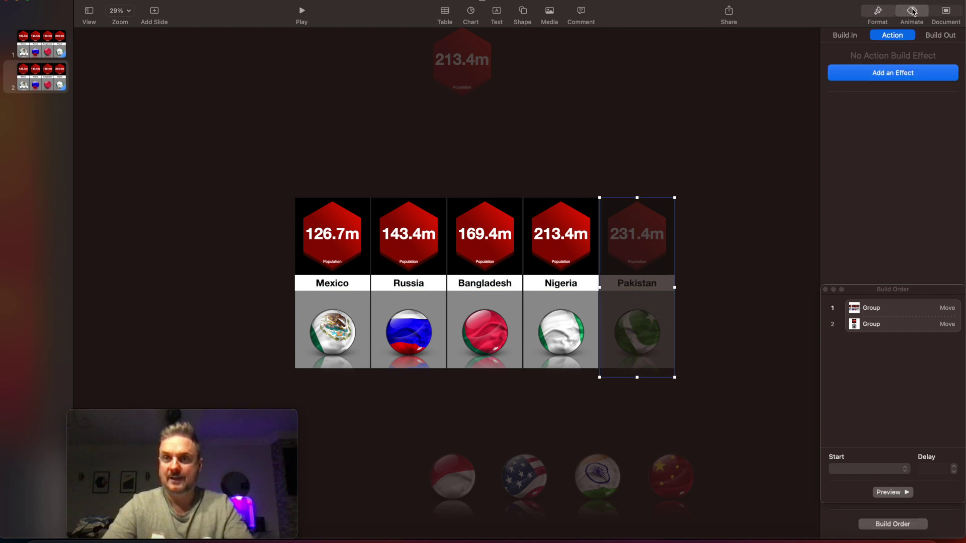
pyautogui.click(851, 73)
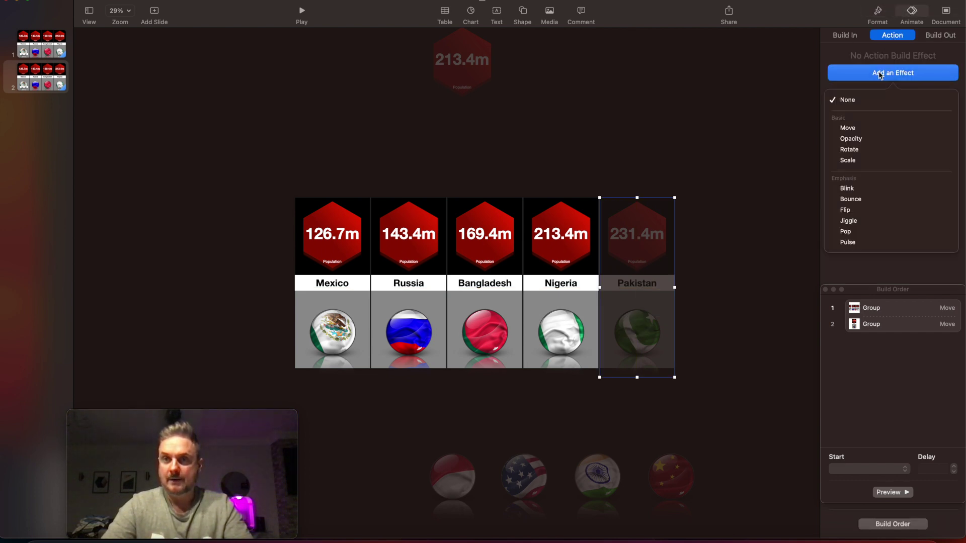
pyautogui.click(852, 129)
pyautogui.click(952, 122)
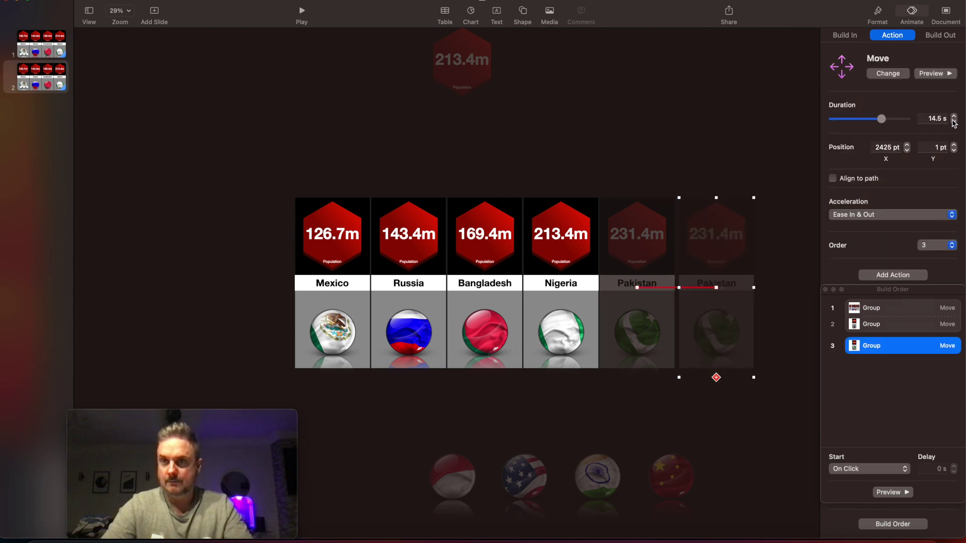
pyautogui.click(953, 116)
pyautogui.click(832, 178)
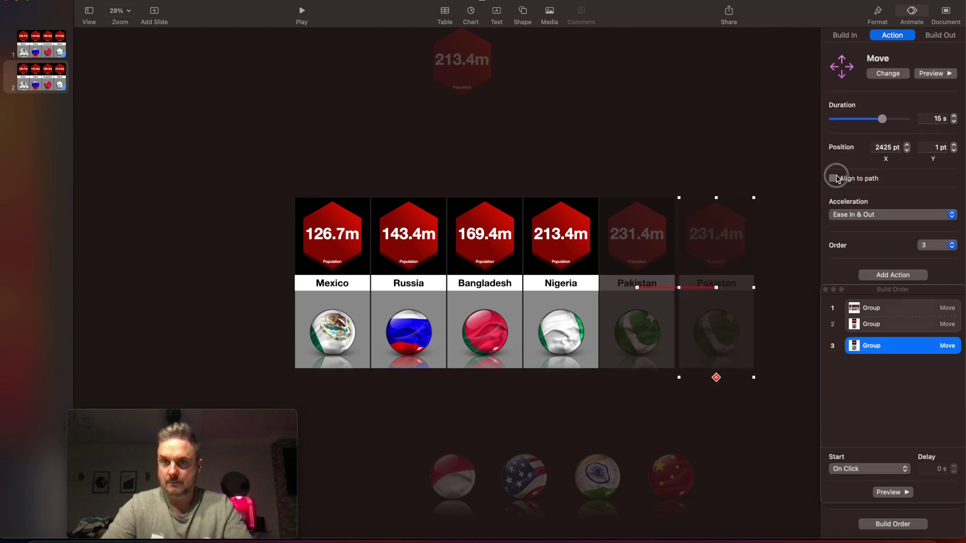
pyautogui.click(844, 215)
pyautogui.click(844, 216)
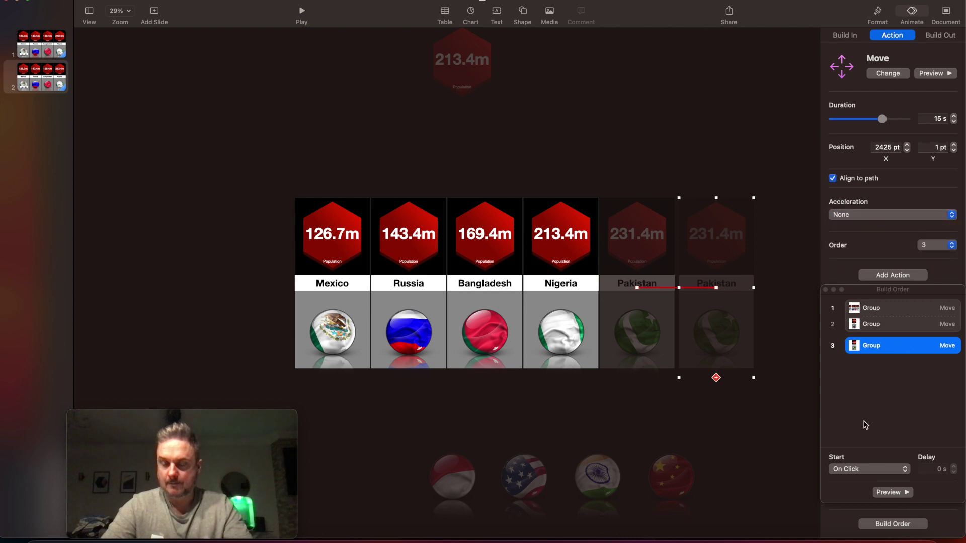
# Start the Pakistan group's move With Build 1 after a 3.00 s delay, and end it at X -480 pt, Y 1 pt.
pyautogui.click(860, 469)
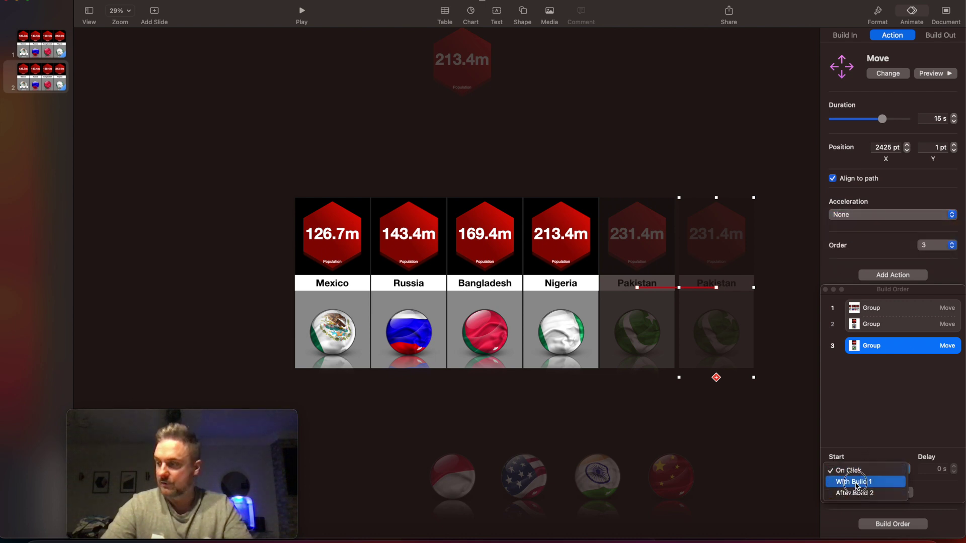
pyautogui.click(856, 482)
pyautogui.click(954, 466)
pyautogui.click(953, 466)
pyautogui.click(954, 466)
pyautogui.click(954, 466)
pyautogui.click(953, 466)
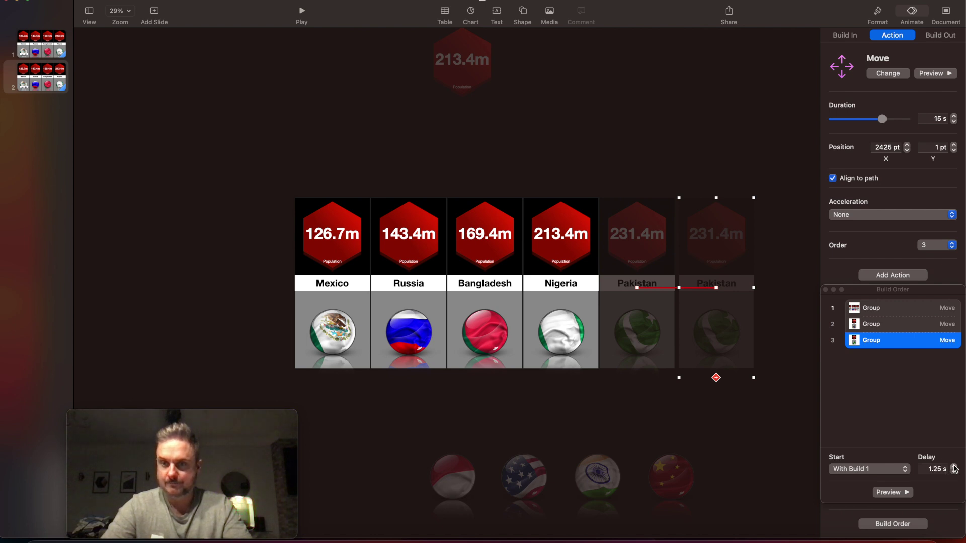
pyautogui.click(953, 466)
pyautogui.click(954, 466)
pyautogui.click(953, 466)
pyautogui.click(954, 466)
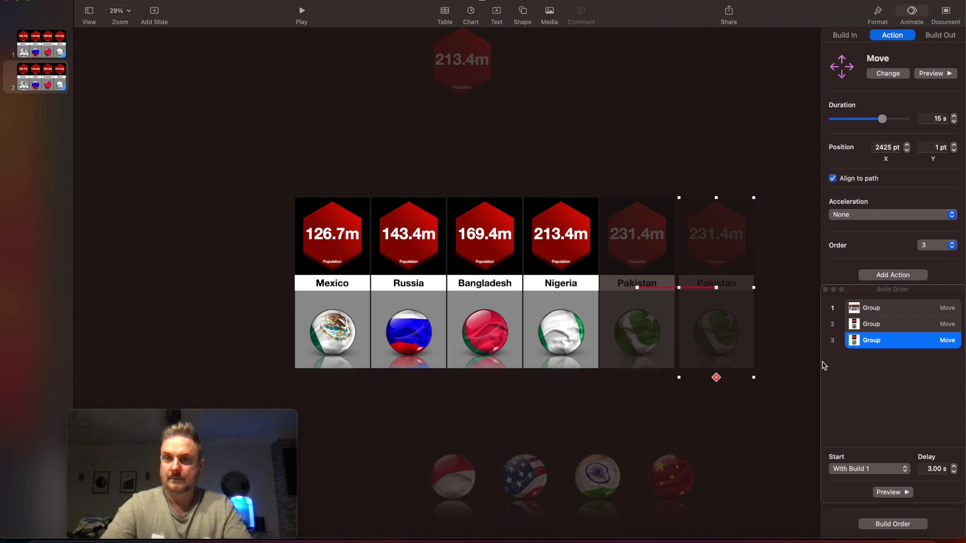
pyautogui.moveTo(716, 287); pyautogui.dragTo(256, 290)
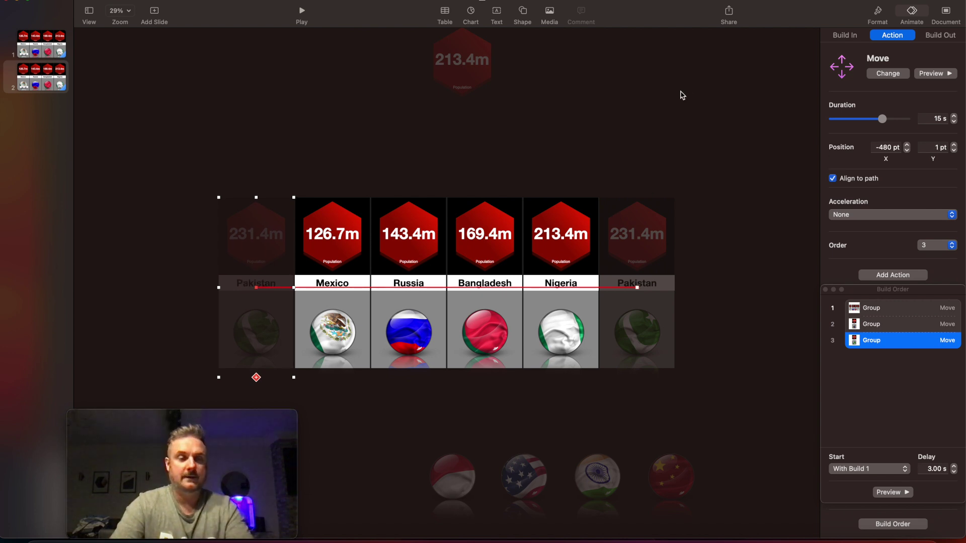
# Play the presentation from slide 1 to check the timing of the Pakistan column.
pyautogui.click(49, 44)
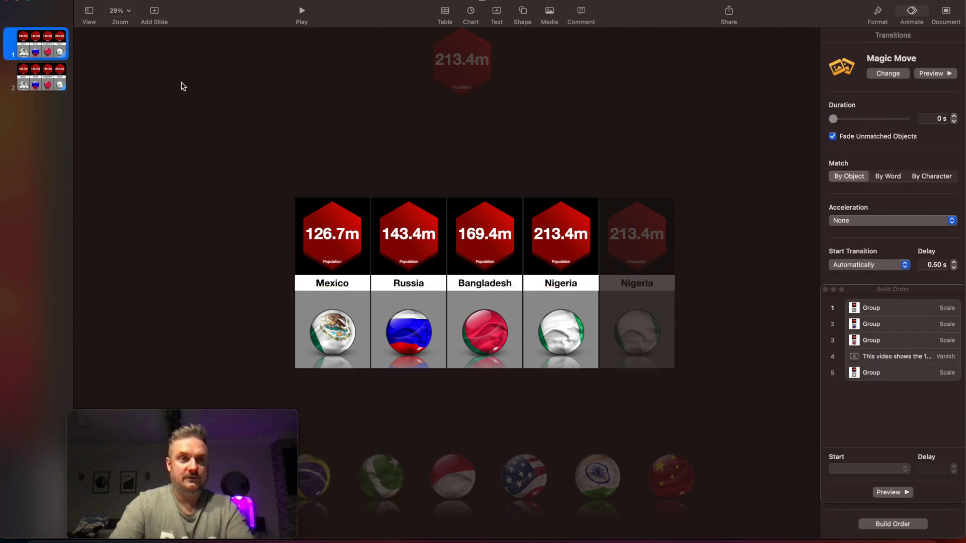
pyautogui.click(303, 10)
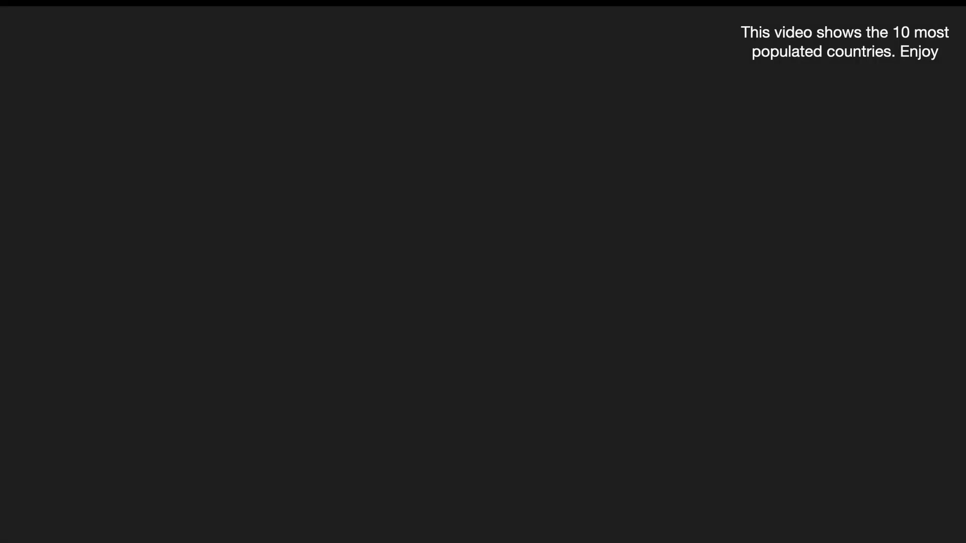